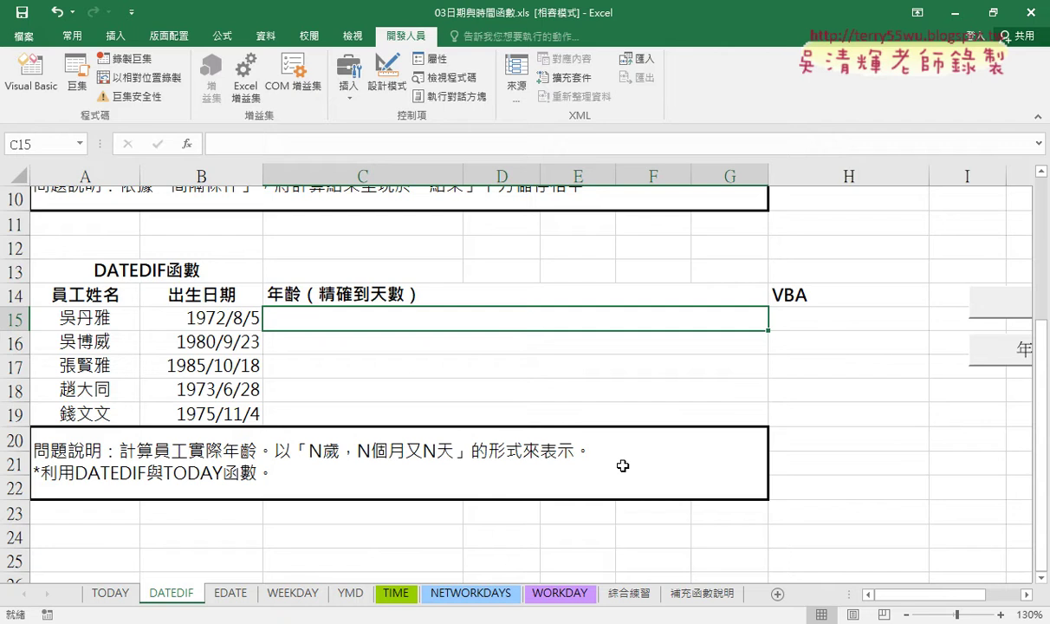
Step: Review the Y, YM and MD interval codes and the example formulas, then select C15
scroll(615, 459, "up", 3)
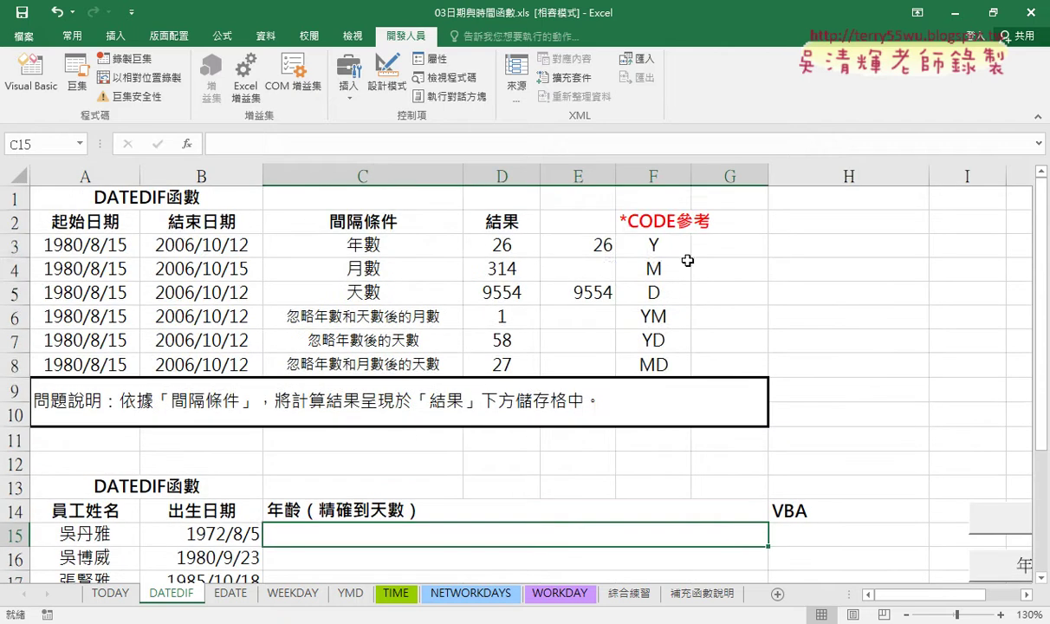
left_click(659, 250)
left_click(657, 319)
left_click(662, 366)
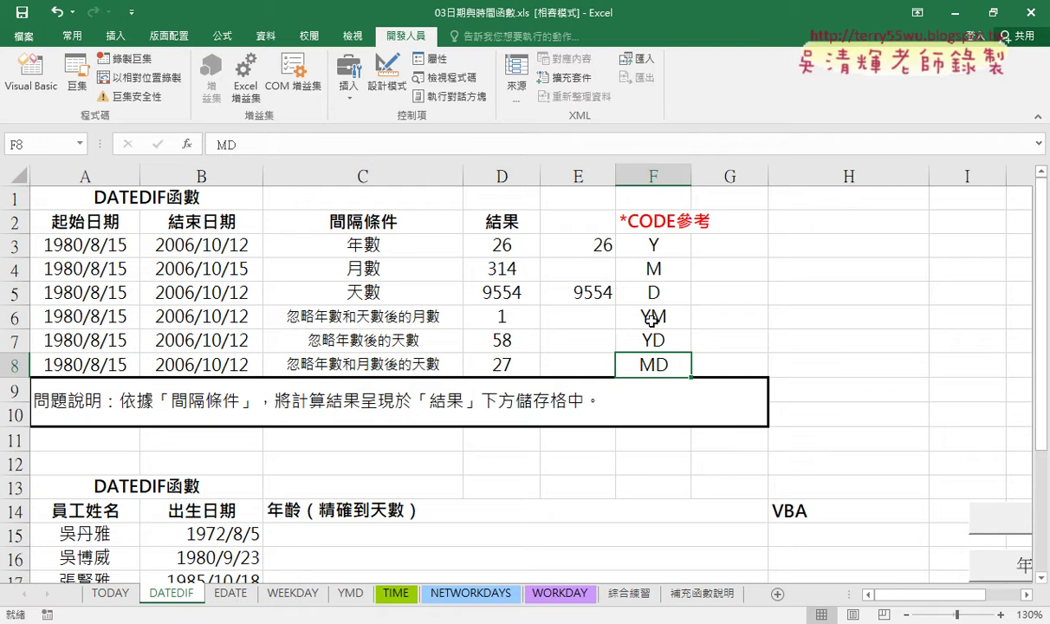
left_click(494, 318)
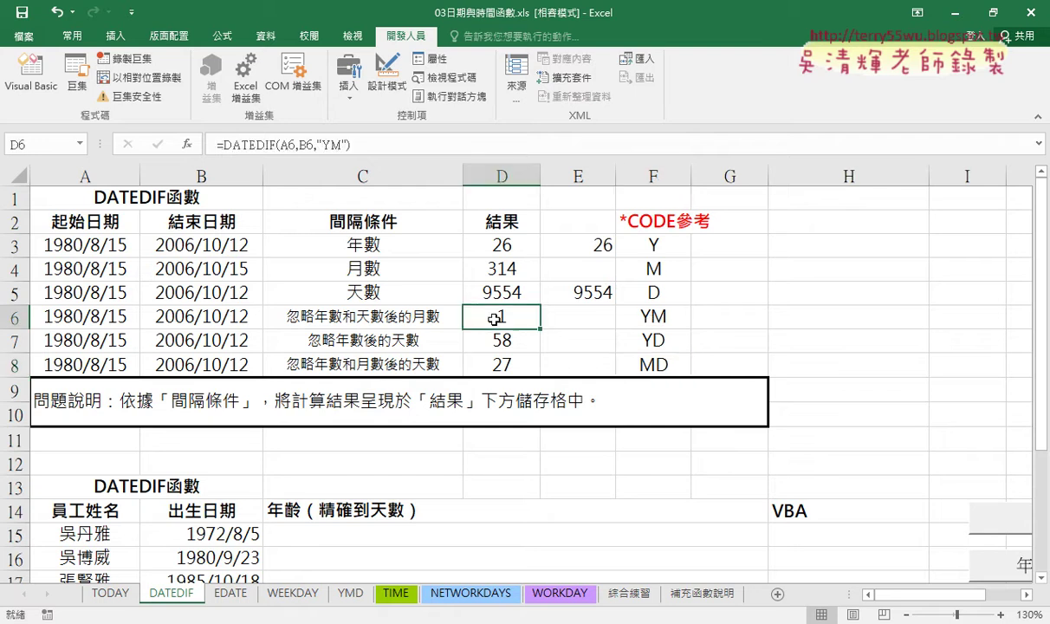
left_click(508, 364)
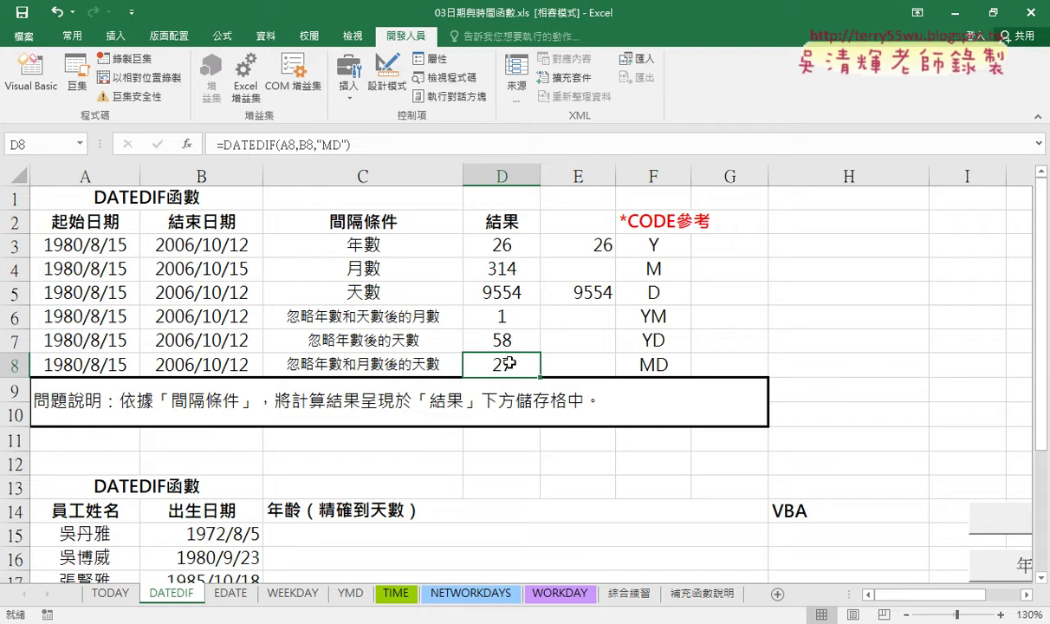
scroll(509, 364, "down", 2)
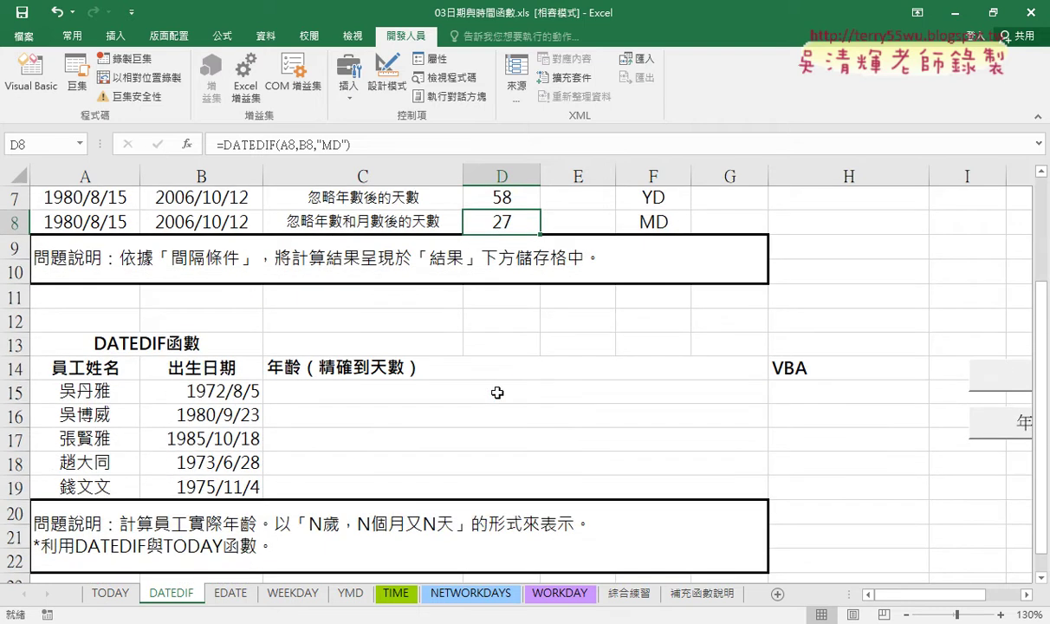
left_click(498, 394)
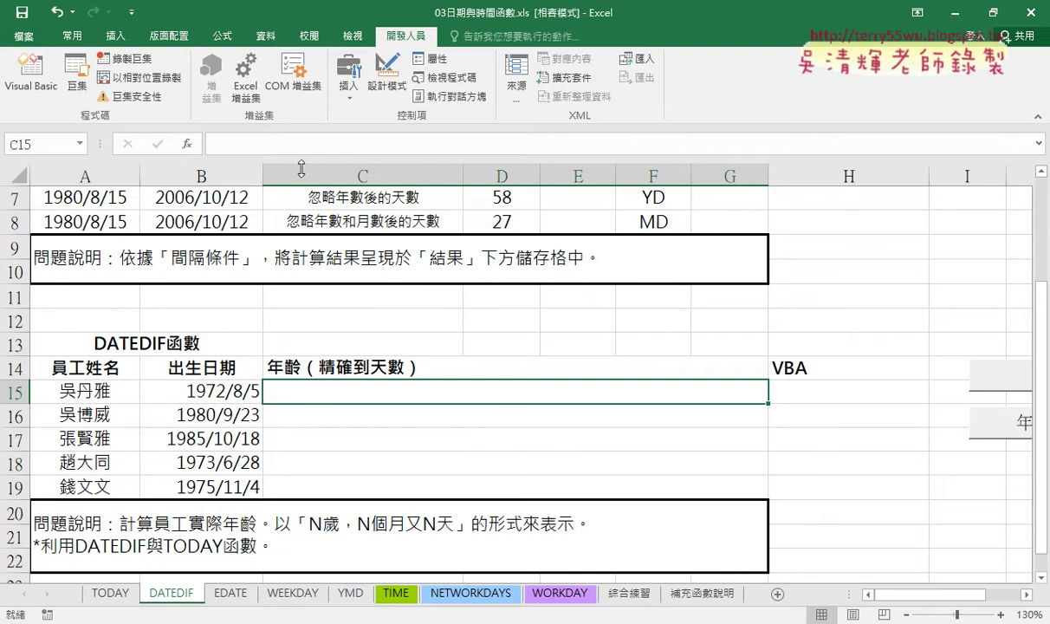
Step: Enter =DATEDIF(B15,TODAY(),"Y") in C15 so it returns 47 years
left_click(270, 141)
type("=")
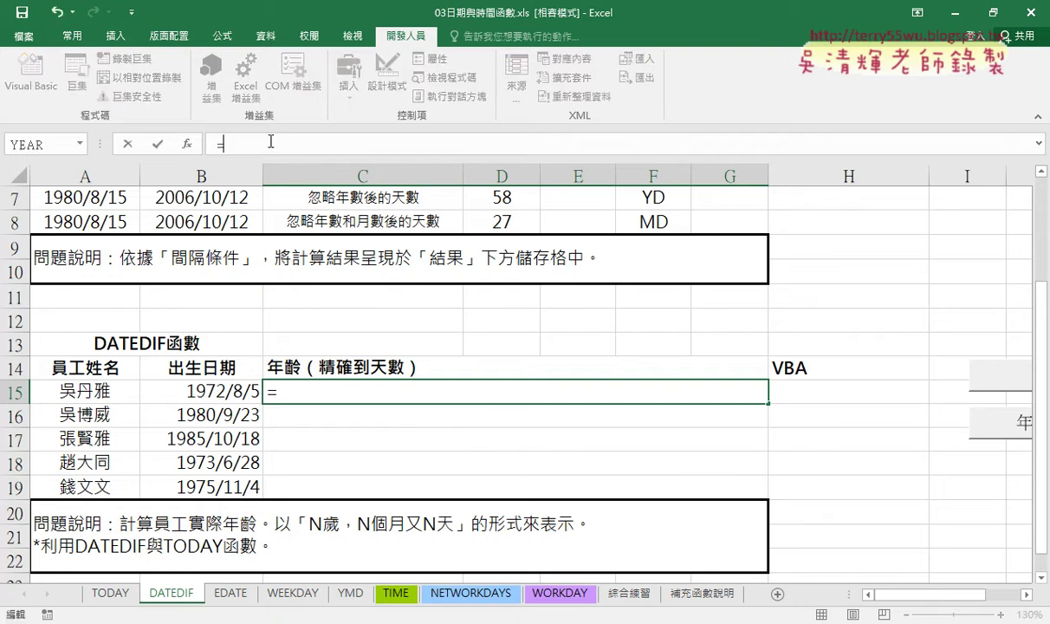
type("dat")
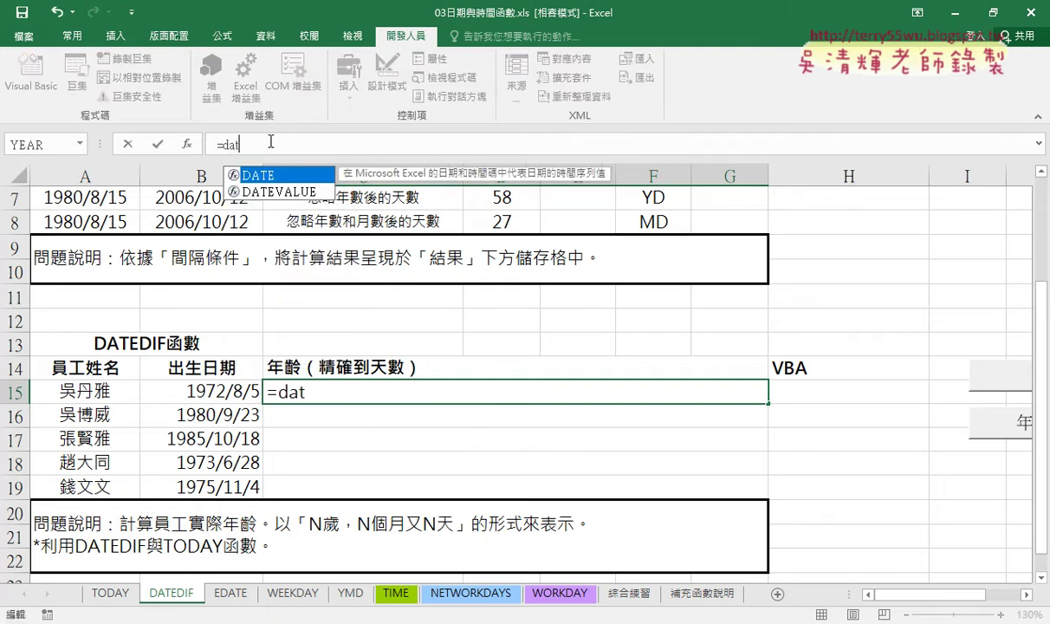
type("edif")
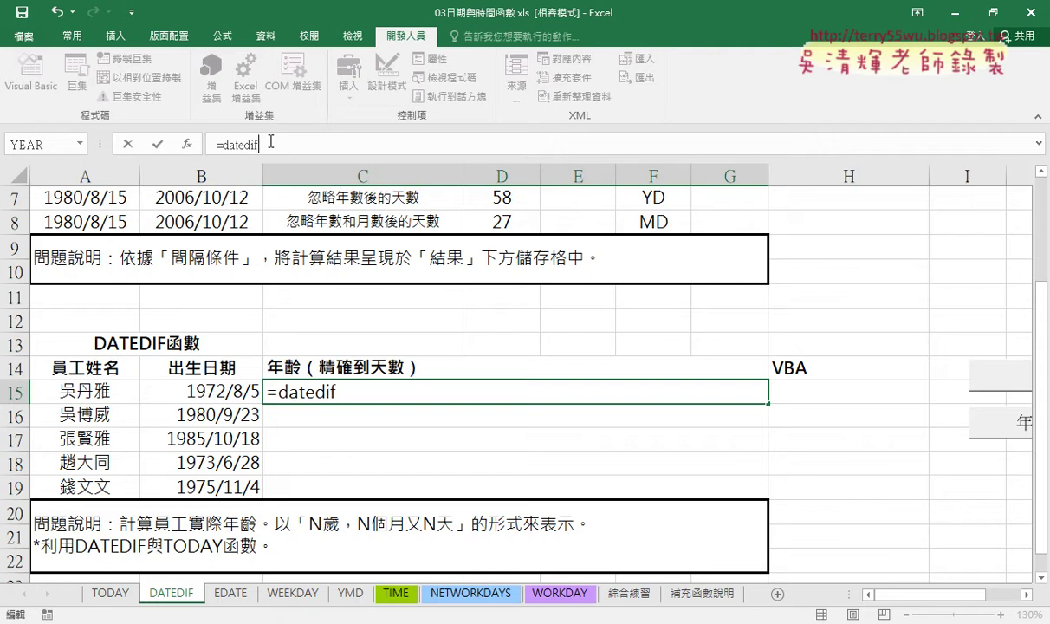
type("(")
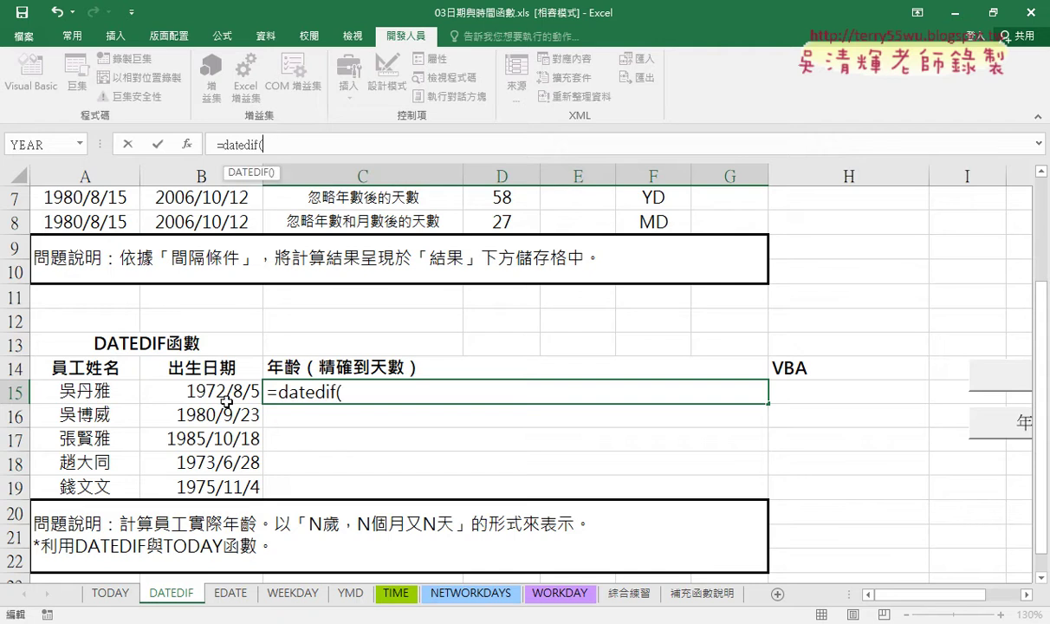
left_click(220, 391)
type(",")
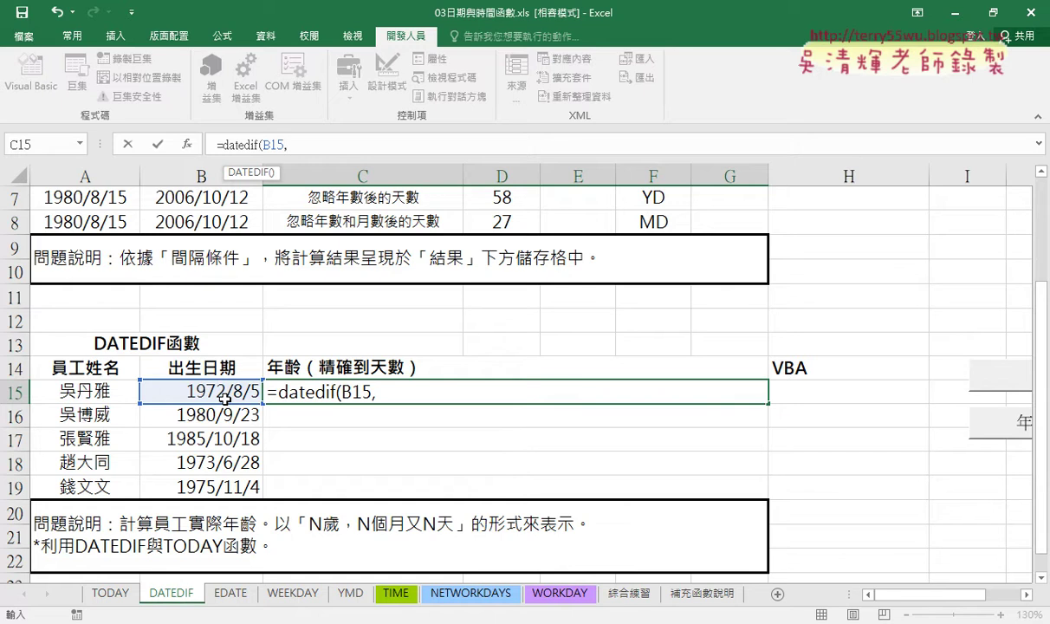
type("to")
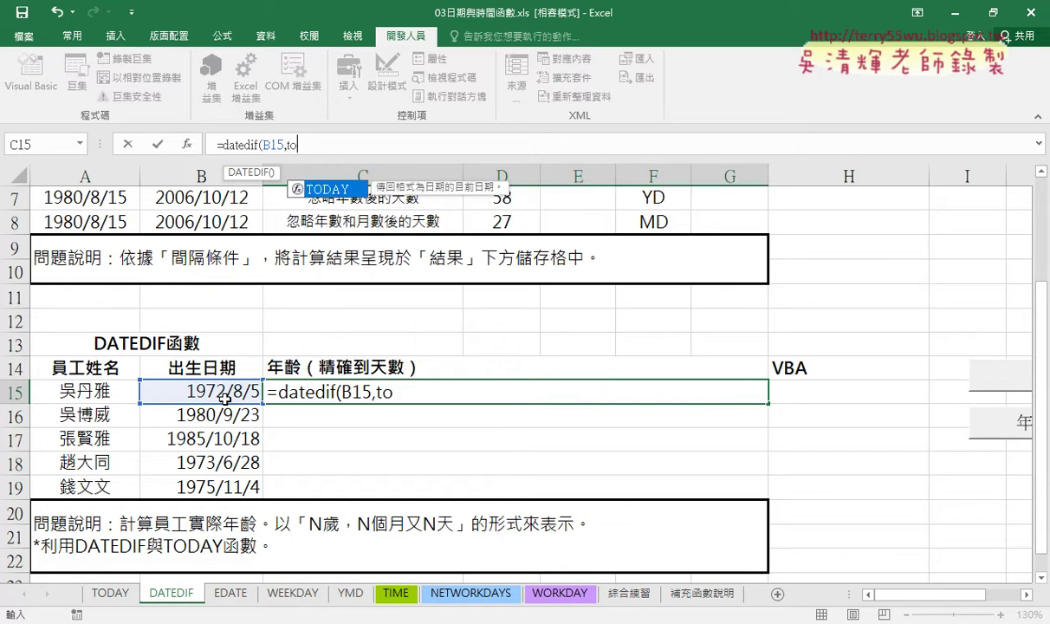
type("day")
type("(")
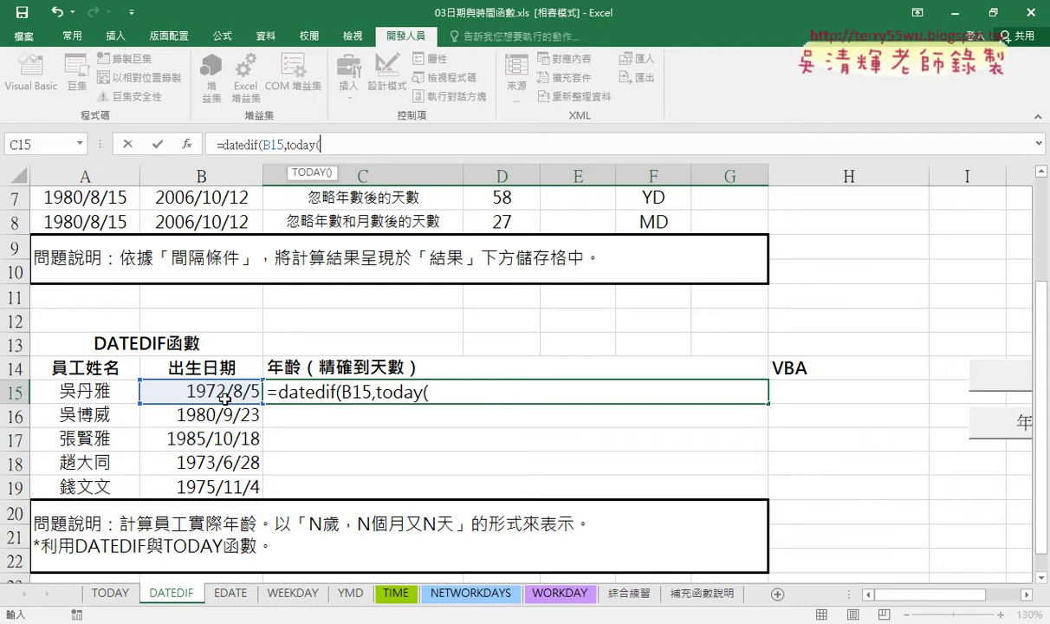
type(")")
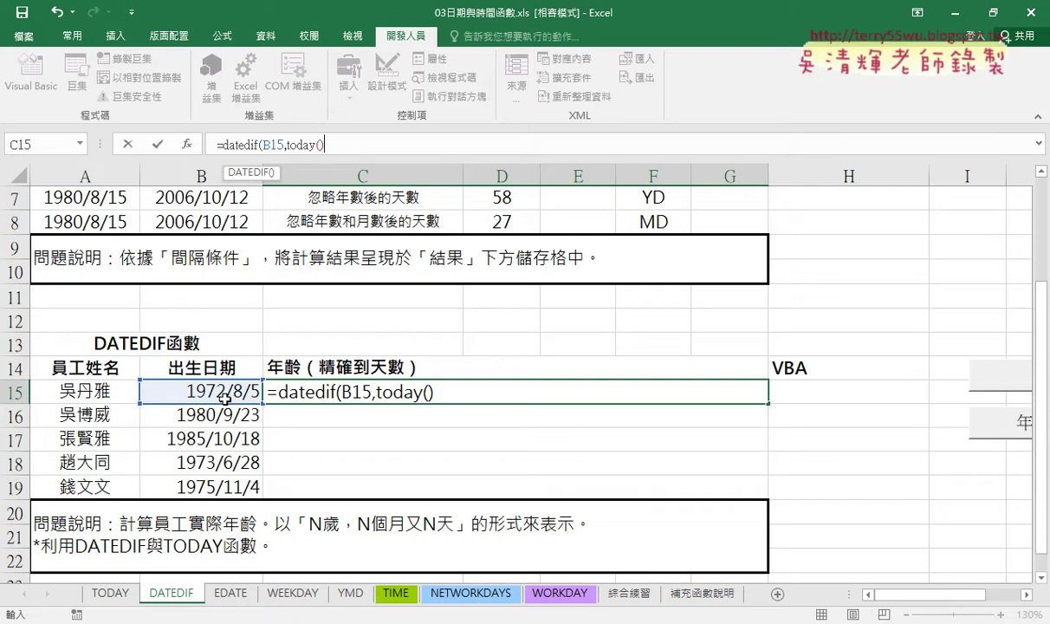
type(",")
type("\"Y")
type("\")")
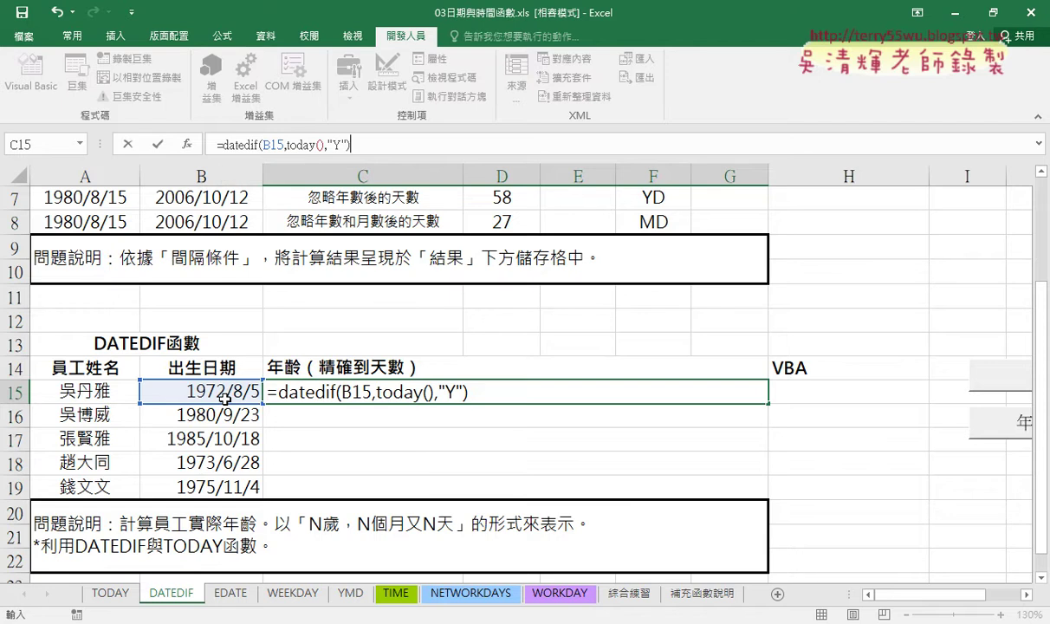
key("Return")
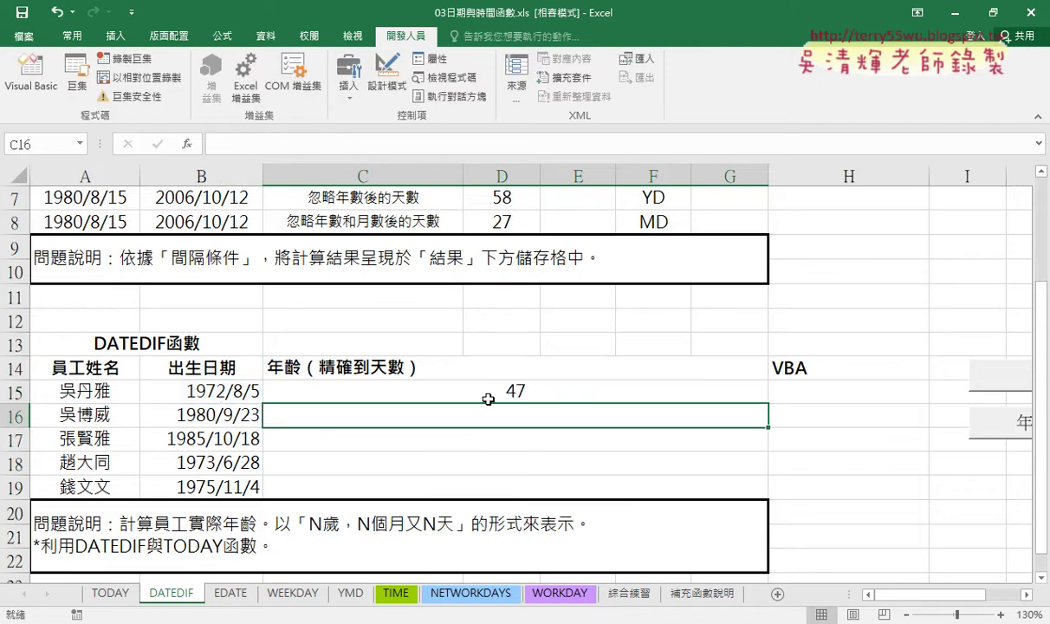
left_click(490, 395)
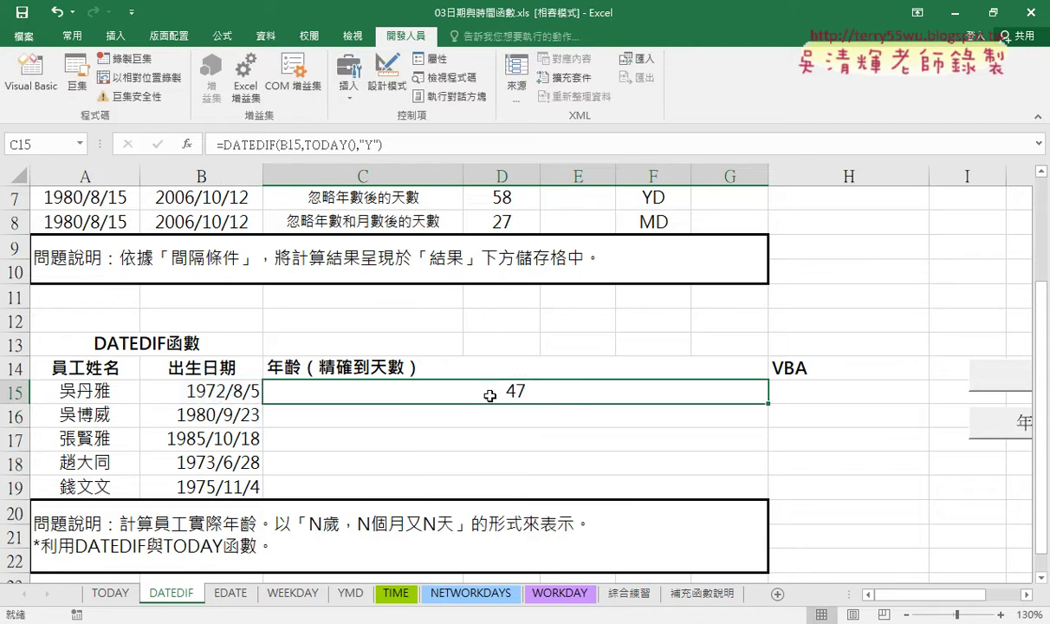
Step: Copy the 歲，N個月又N天 wording from A20 and reopen C15's DATEDIF formula for editing
double_click(322, 525)
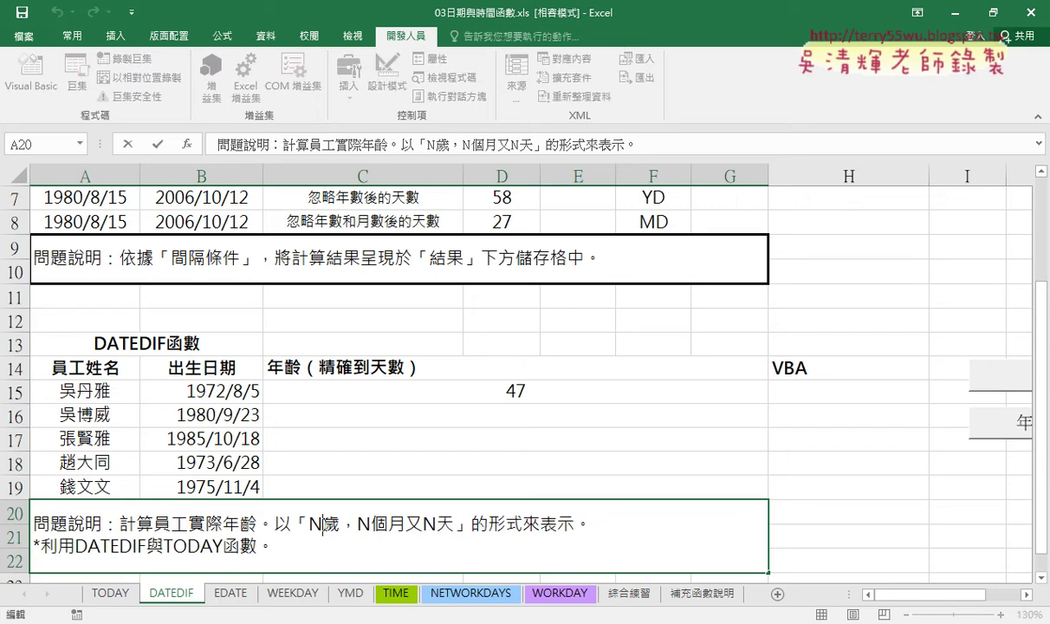
left_click_drag(322, 525, 453, 525)
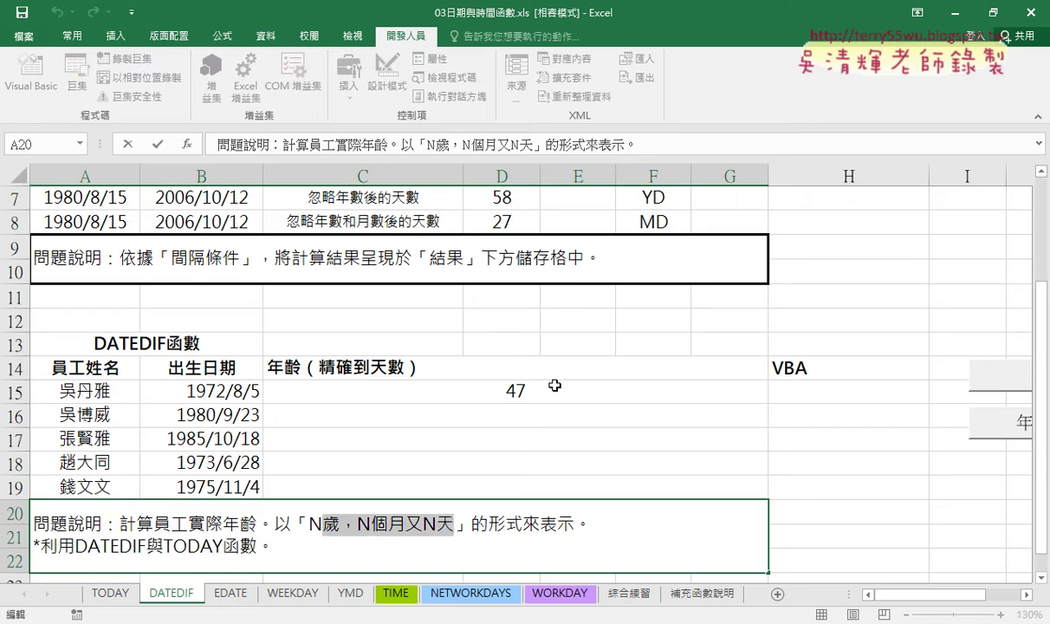
right_click(414, 517)
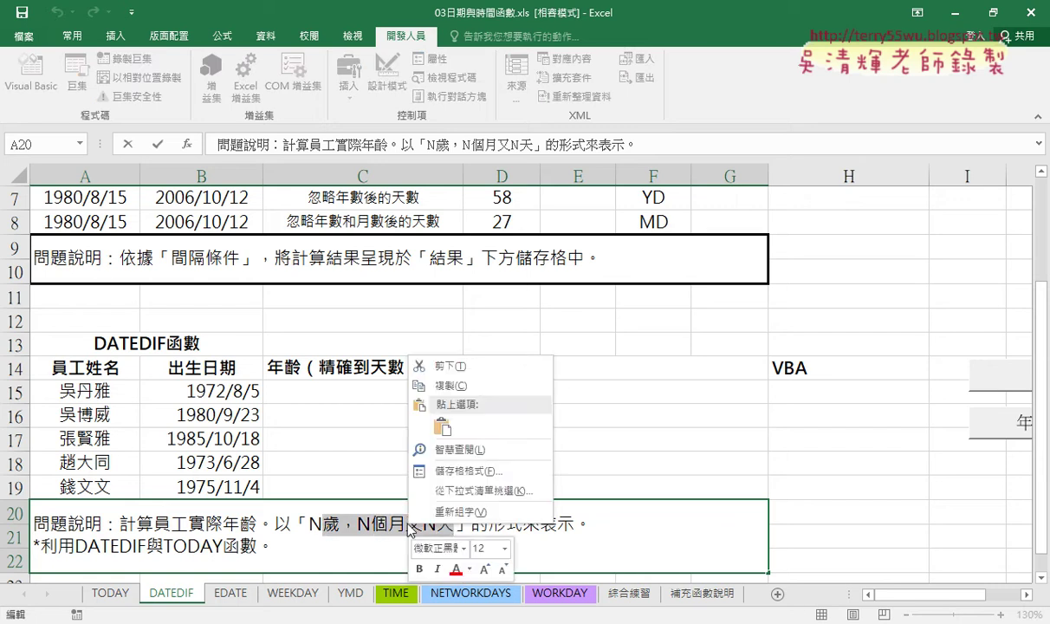
left_click(450, 388)
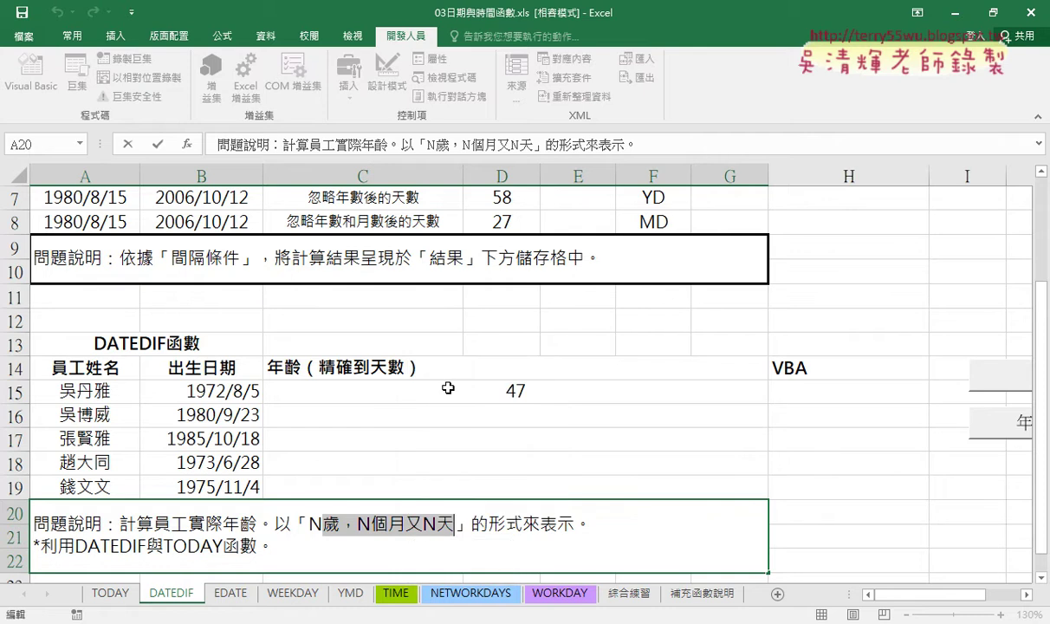
left_click(505, 393)
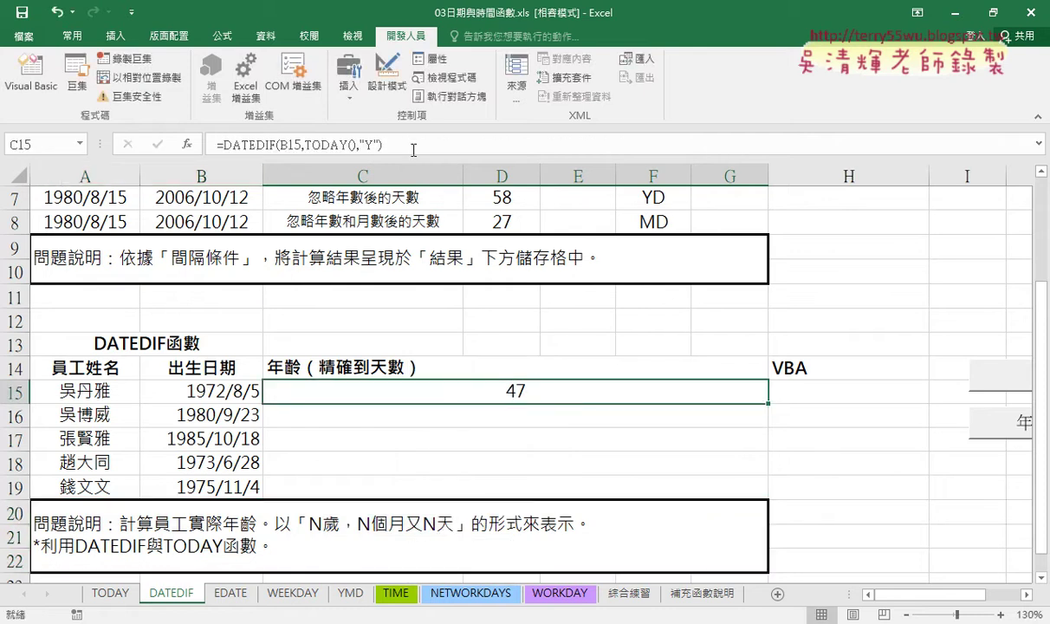
left_click(413, 145)
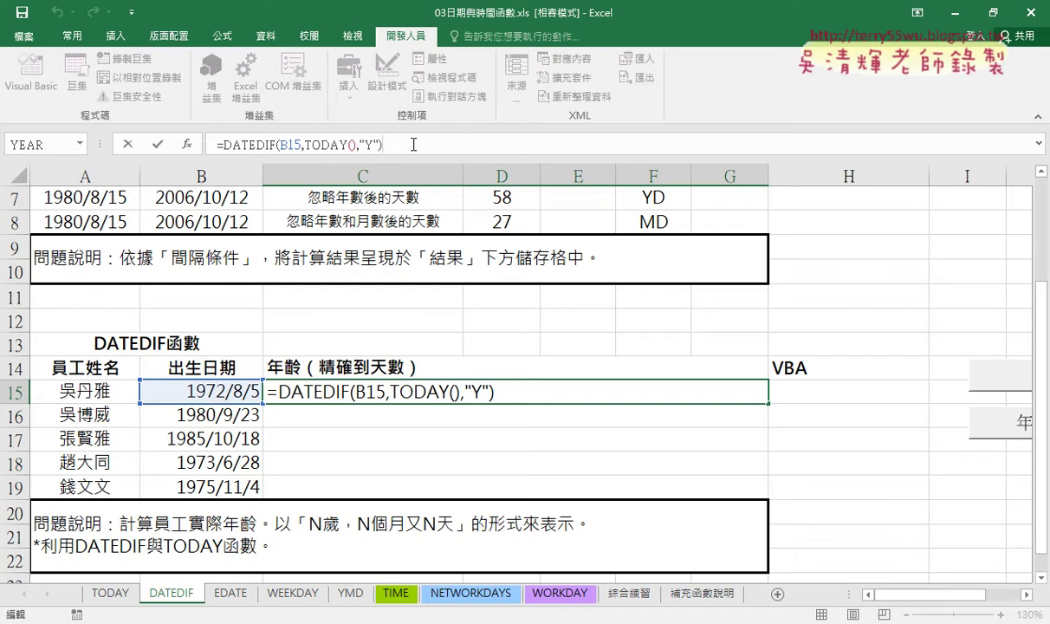
Step: Append &"歲，N個月又N天" to C15's formula so it displays 47歲，N個月又N天
type("&")
type("\"\"")
key("Left")
type("歲，N個月又N天")
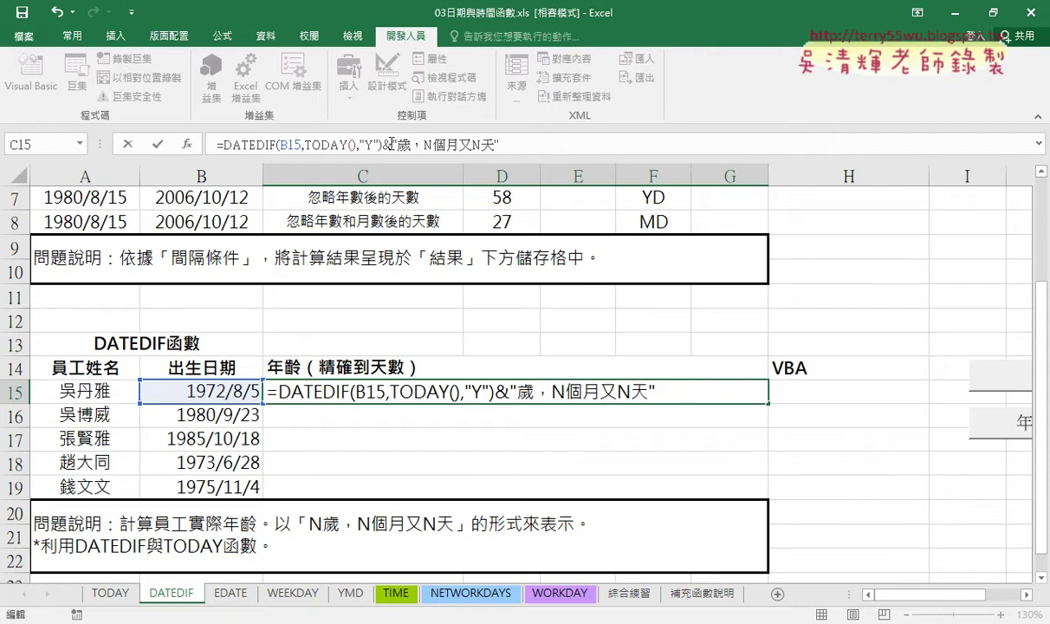
left_click_drag(391, 145, 497, 145)
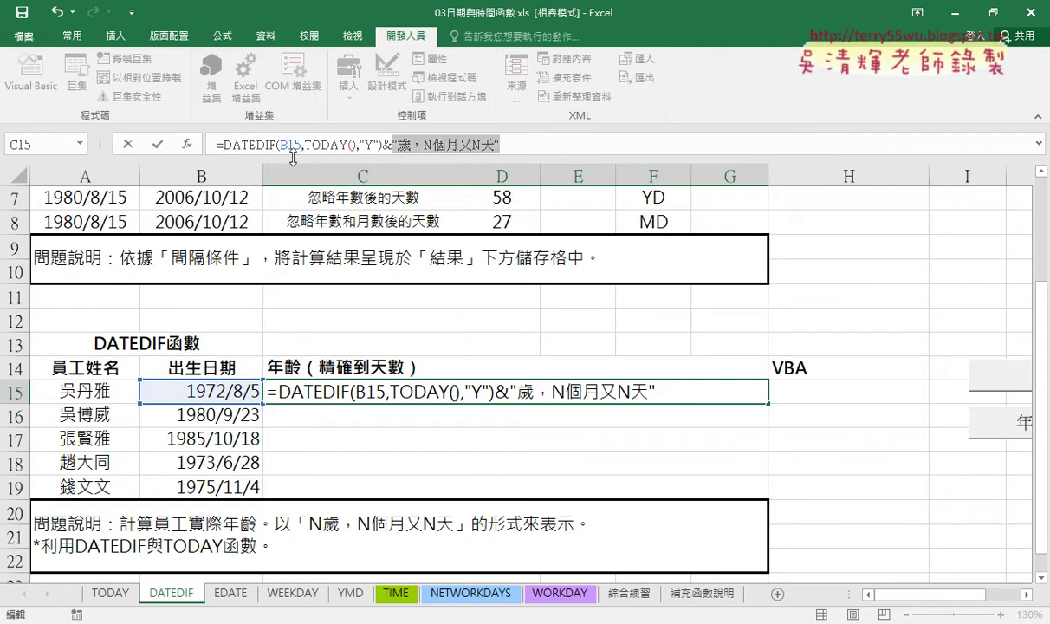
left_click(158, 144)
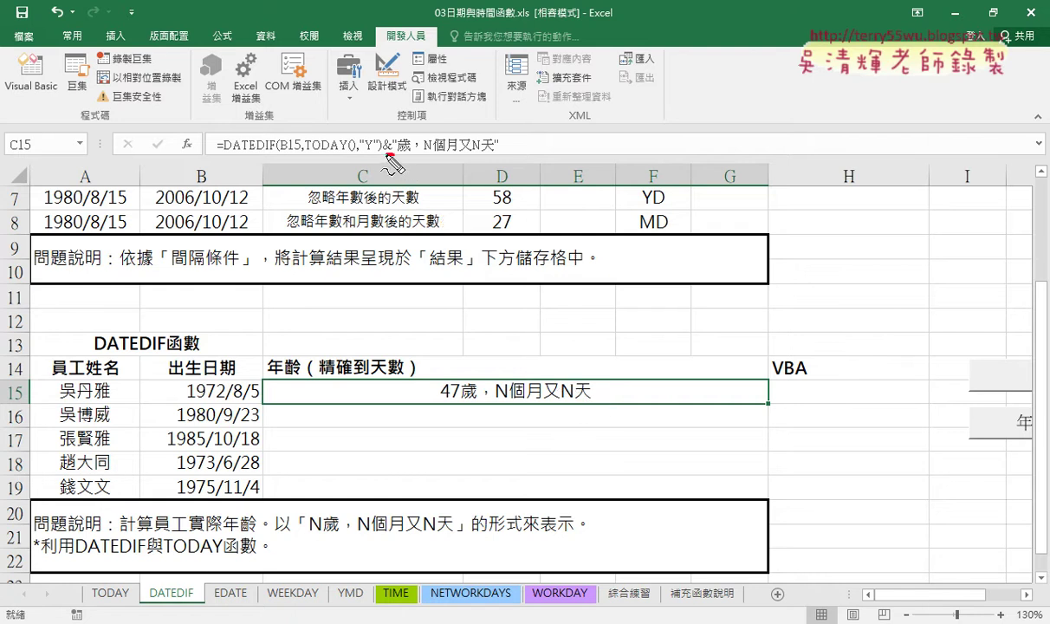
left_click_drag(377, 157, 399, 159)
left_click_drag(442, 400, 453, 398)
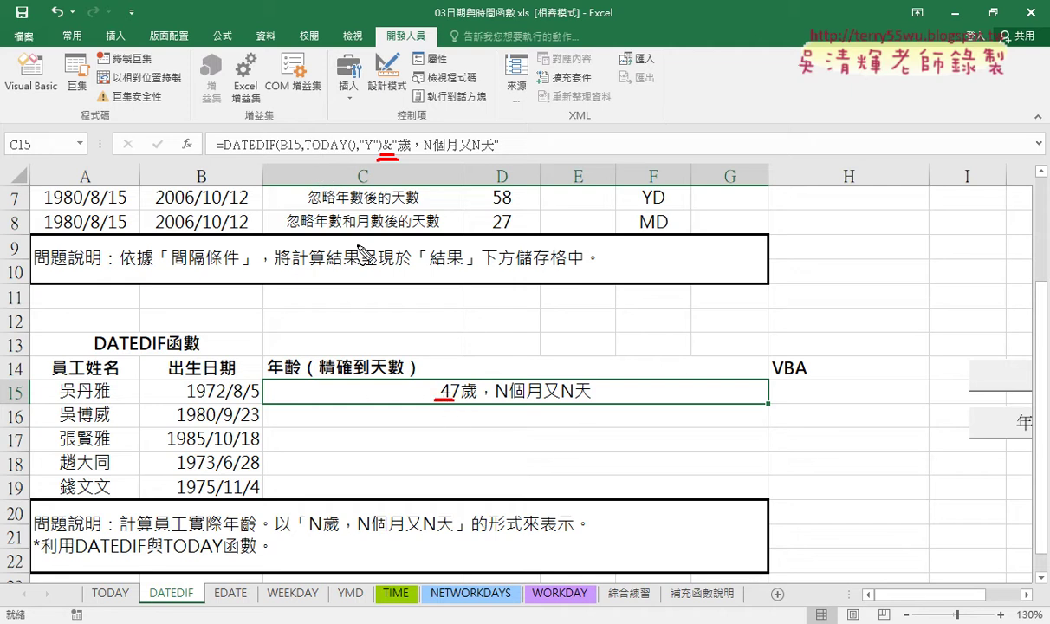
left_click_drag(368, 157, 227, 158)
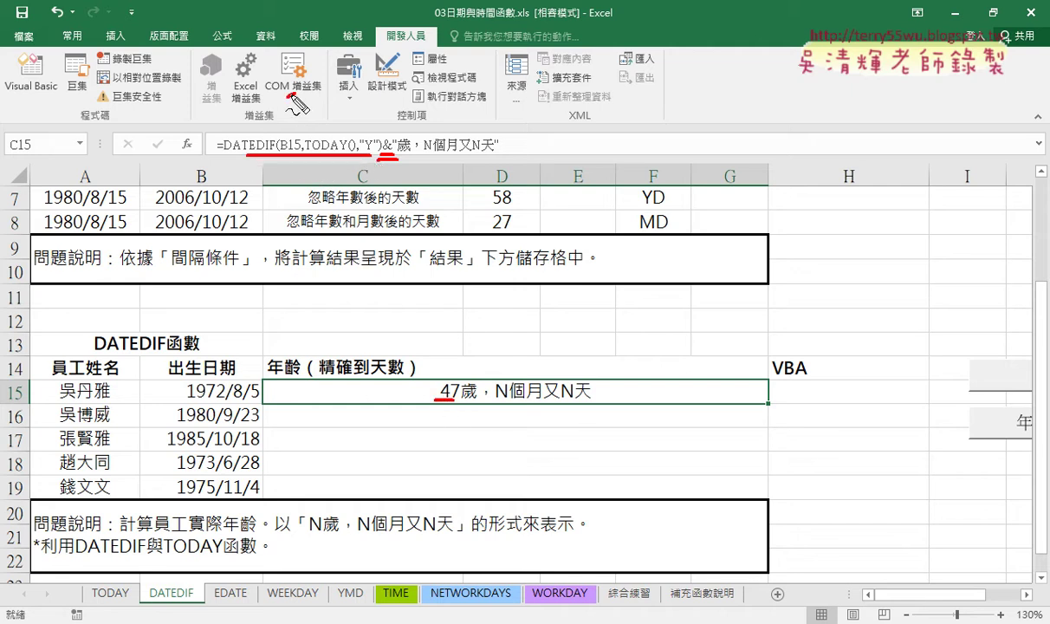
mouse_move(281, 97)
left_mouse_down()
mouse_move(297, 111)
mouse_move(286, 121)
mouse_move(299, 113)
mouse_move(312, 130)
left_mouse_up()
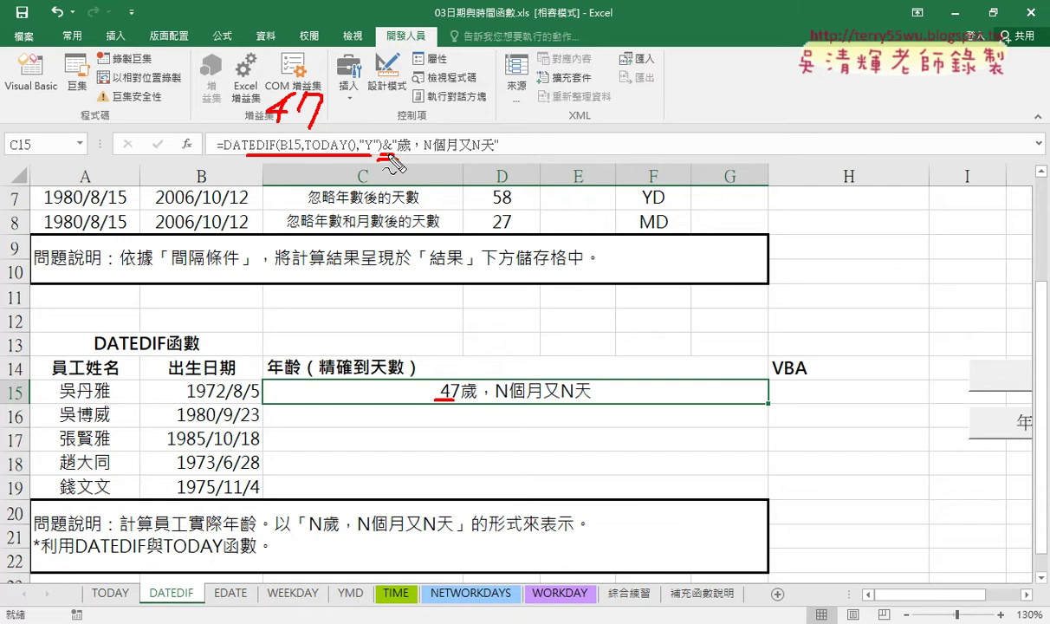
mouse_move(245, 74)
left_mouse_down()
mouse_move(244, 108)
mouse_move(255, 107)
left_mouse_up()
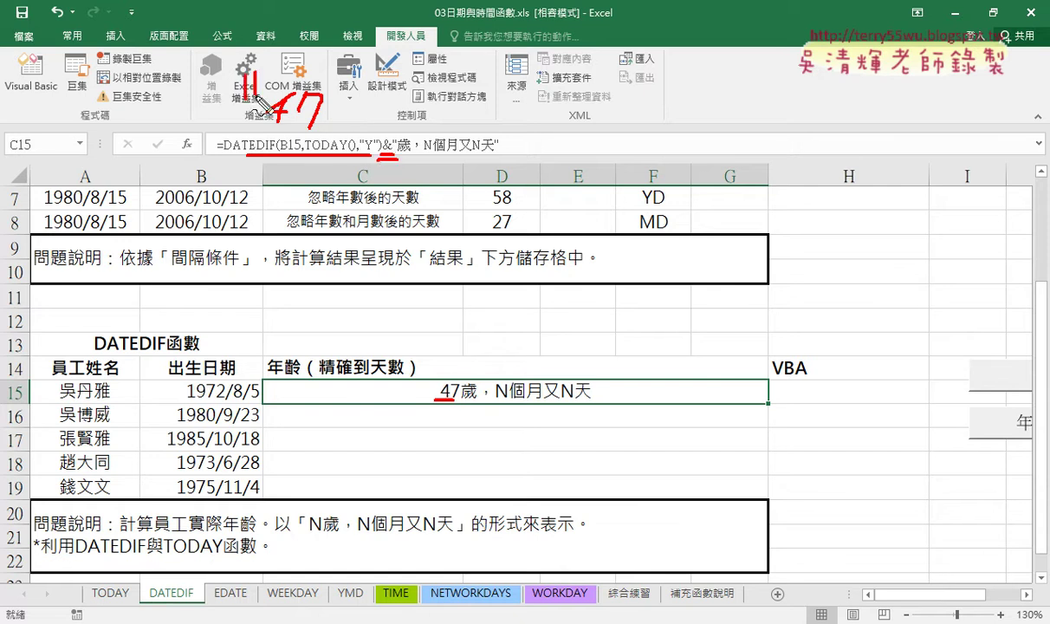
mouse_move(326, 77)
left_mouse_down()
mouse_move(325, 100)
mouse_move(338, 104)
left_mouse_up()
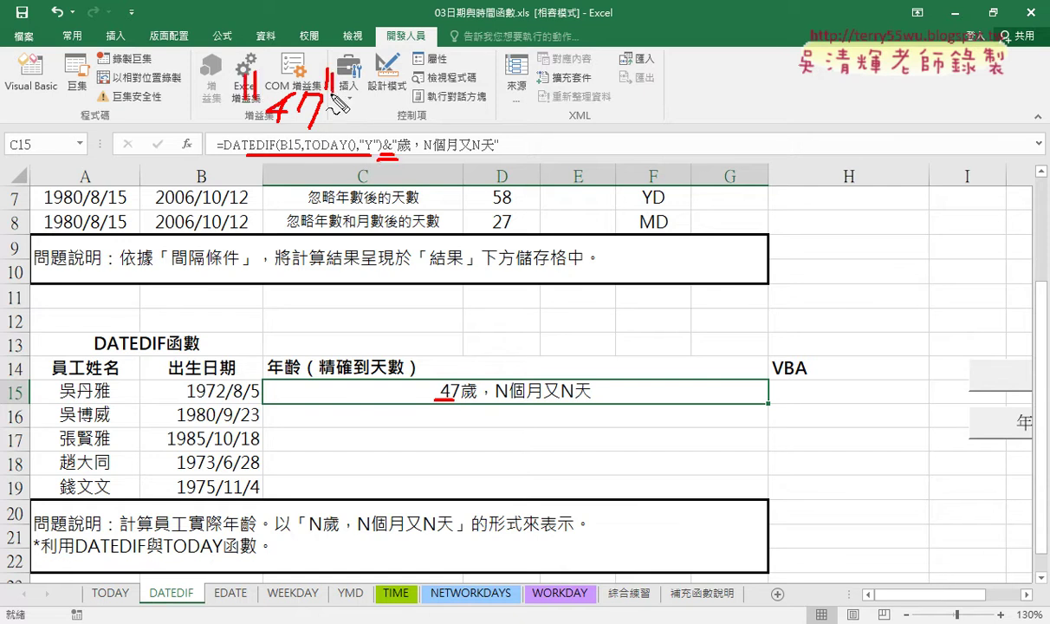
key("ctrl+z")
left_click_drag(376, 158, 392, 157)
left_click_drag(433, 399, 594, 401)
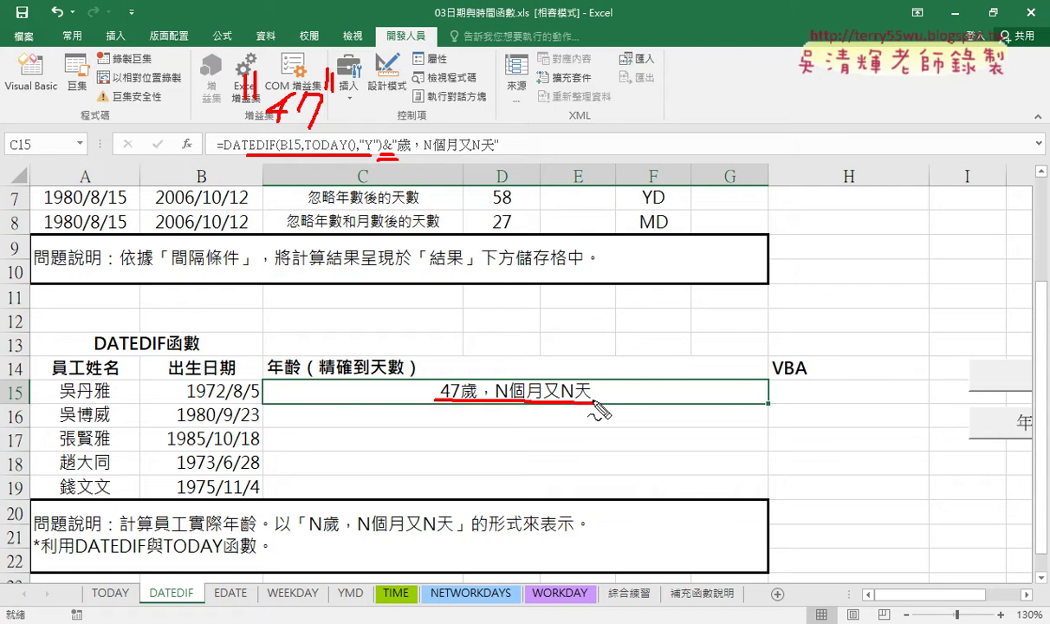
key("Escape")
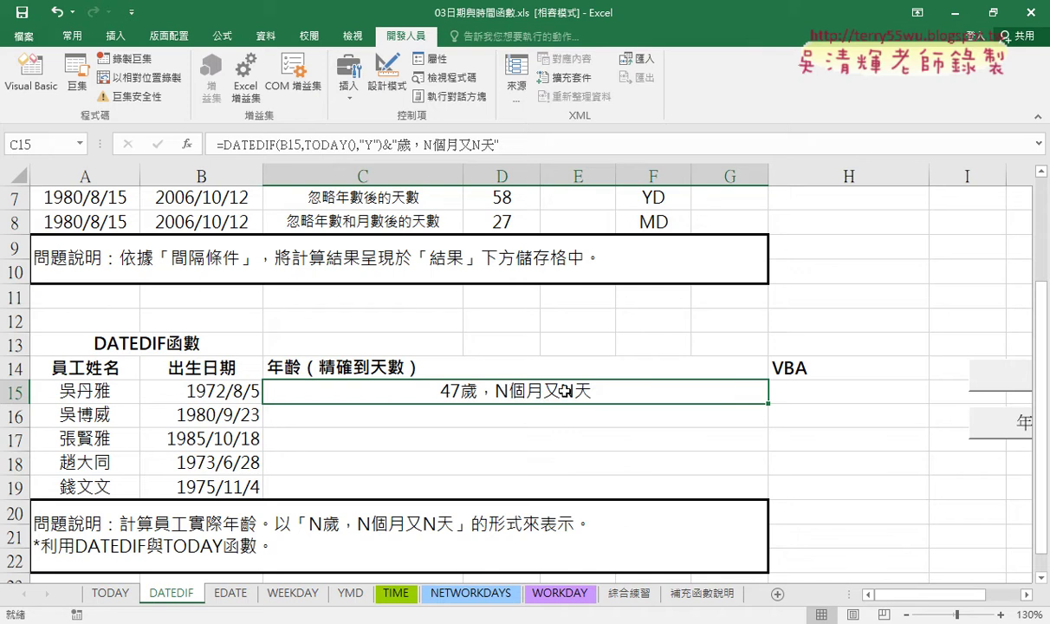
scroll(565, 390, "up", 1)
key("ctrl+2")
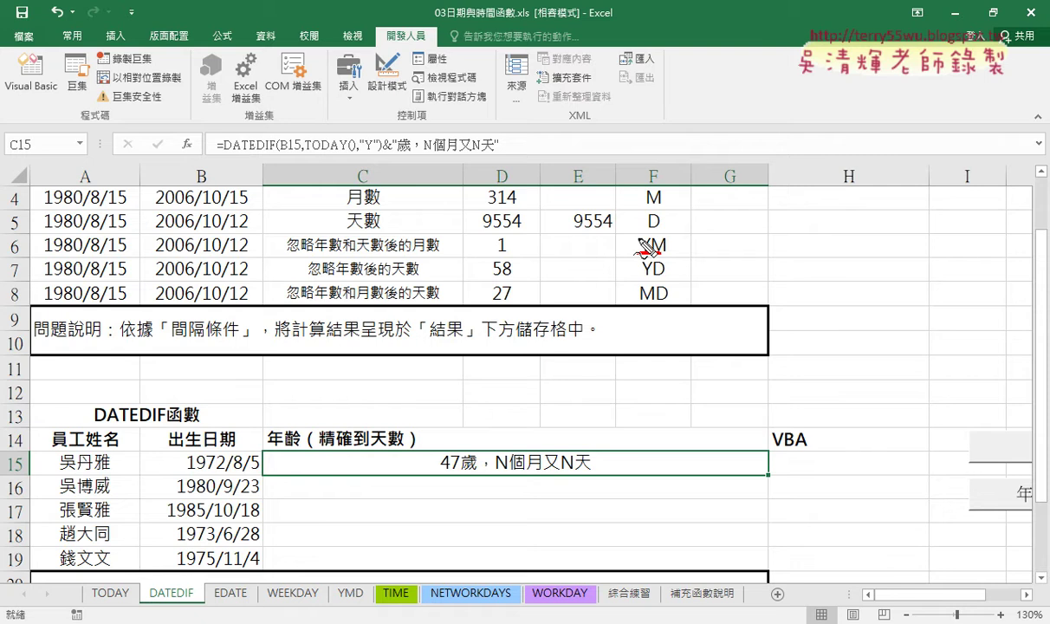
mouse_move(636, 236)
left_mouse_down()
mouse_move(429, 150)
mouse_move(440, 156)
left_mouse_up()
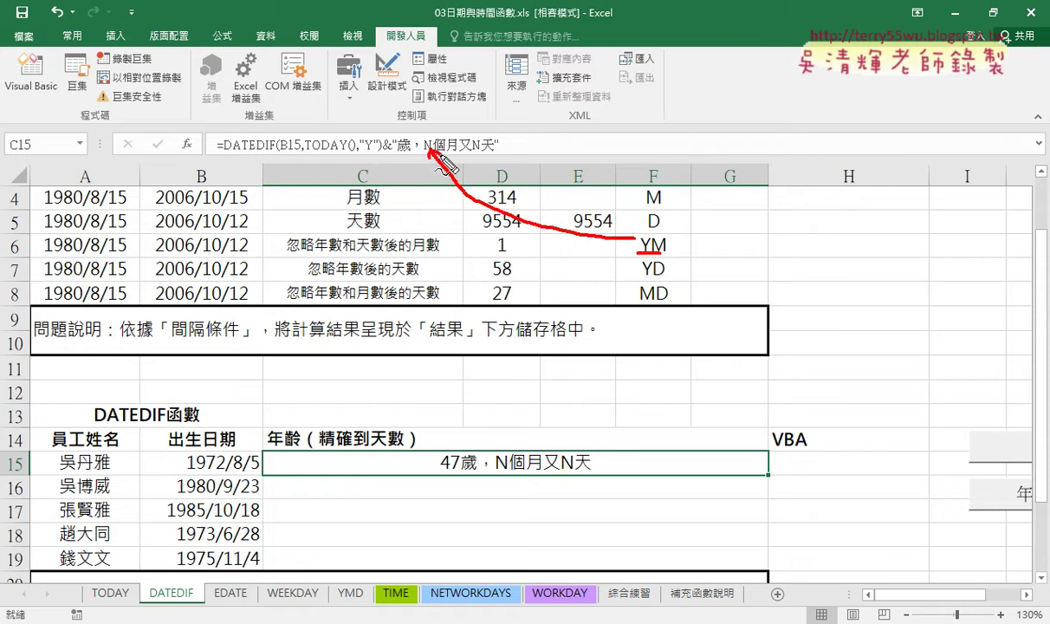
mouse_move(638, 305)
left_mouse_down()
mouse_move(667, 303)
mouse_move(535, 231)
mouse_move(486, 150)
mouse_move(511, 158)
left_mouse_up()
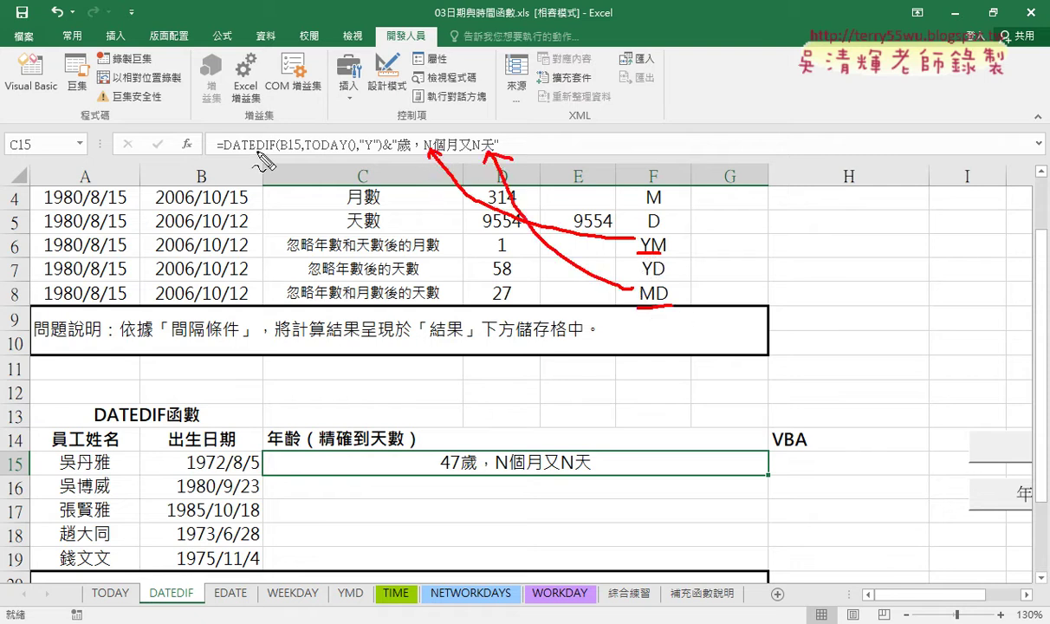
left_click_drag(221, 158, 382, 154)
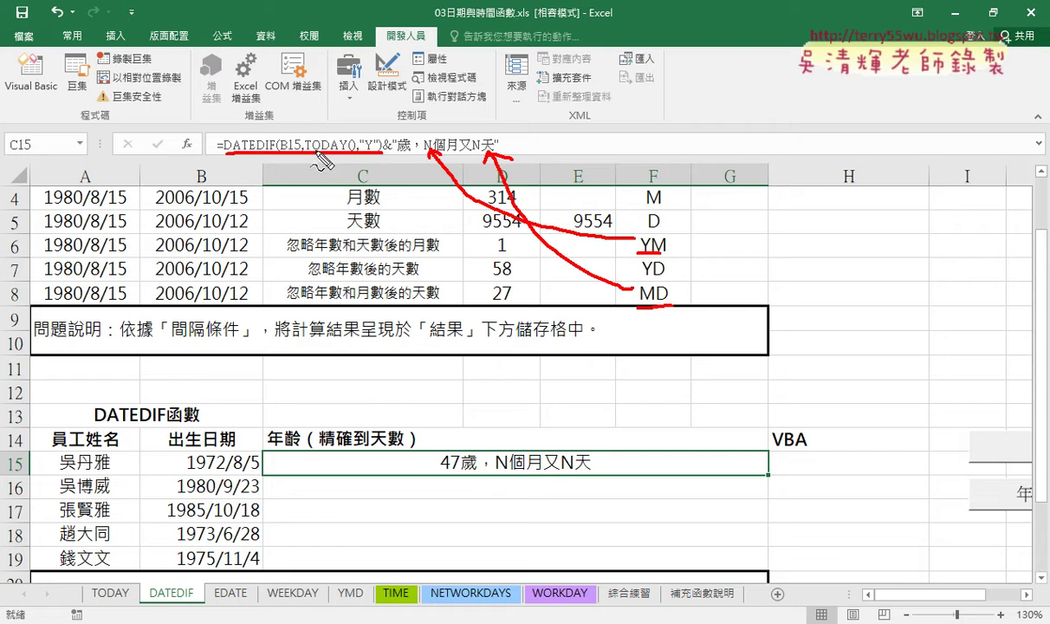
mouse_move(300, 143)
left_mouse_down()
mouse_move(342, 78)
mouse_move(435, 121)
mouse_move(444, 106)
left_mouse_up()
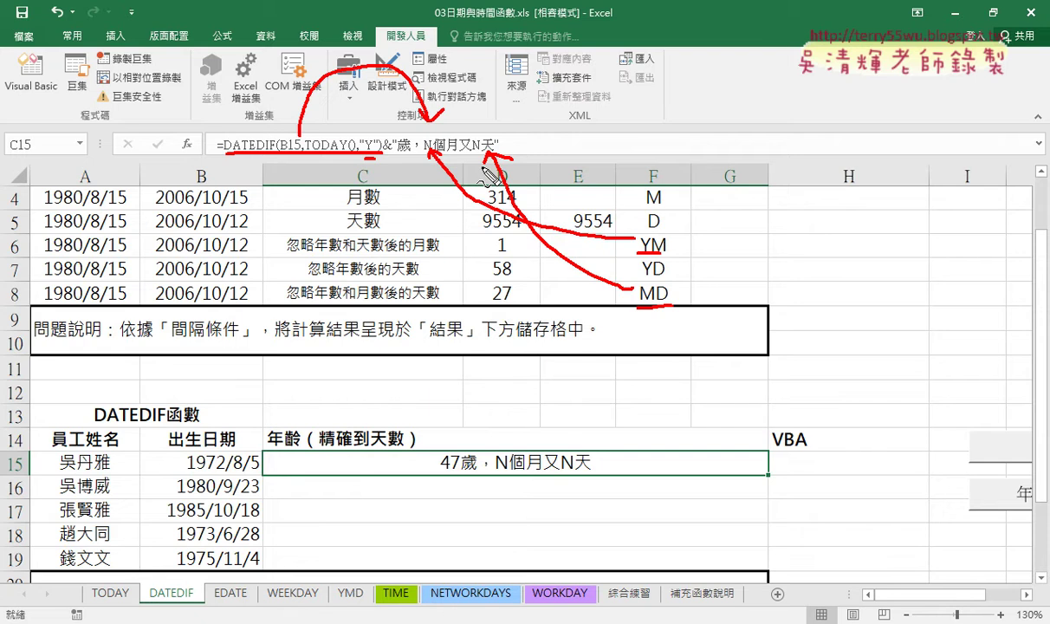
key("Escape")
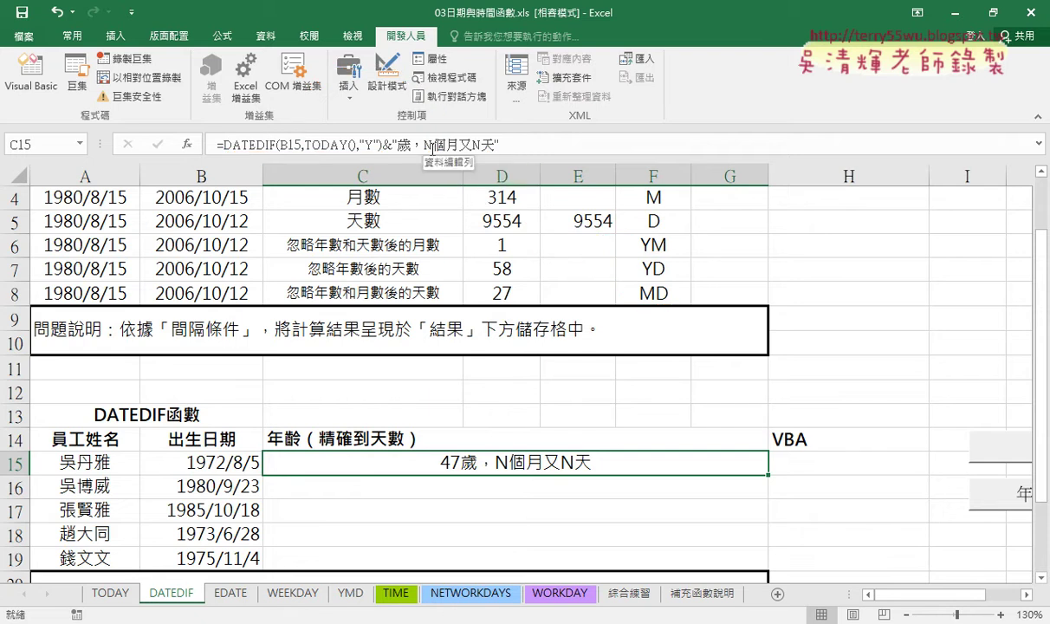
Step: Replace the months N with "歲，"&DATEDIF(B15,TODAY(),"YM")&, so C15 shows 47歲，11個月又N天
left_click_drag(381, 145, 224, 145)
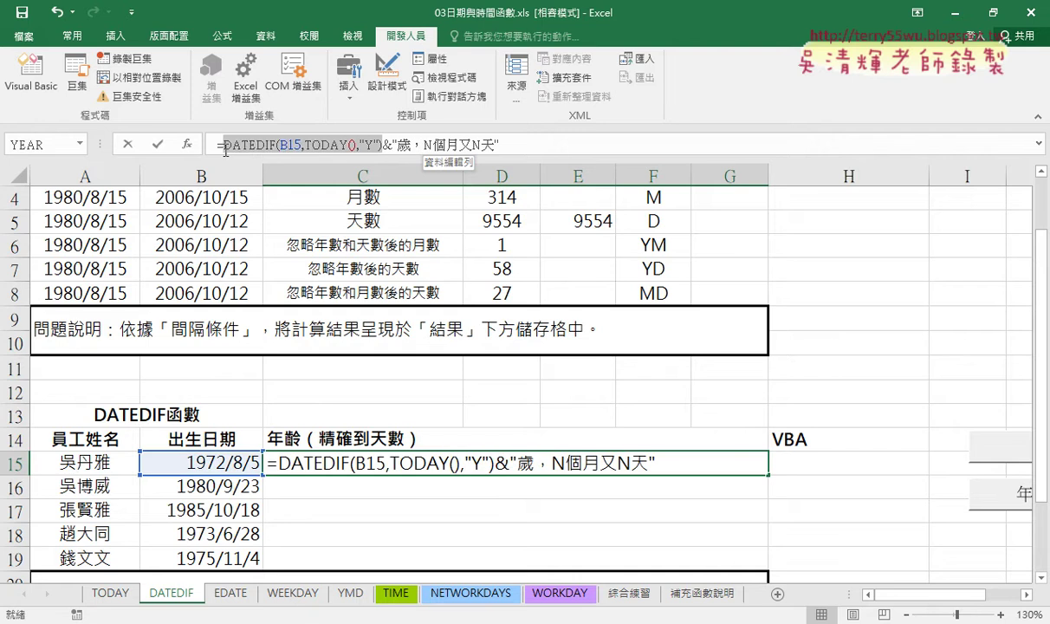
right_click(291, 146)
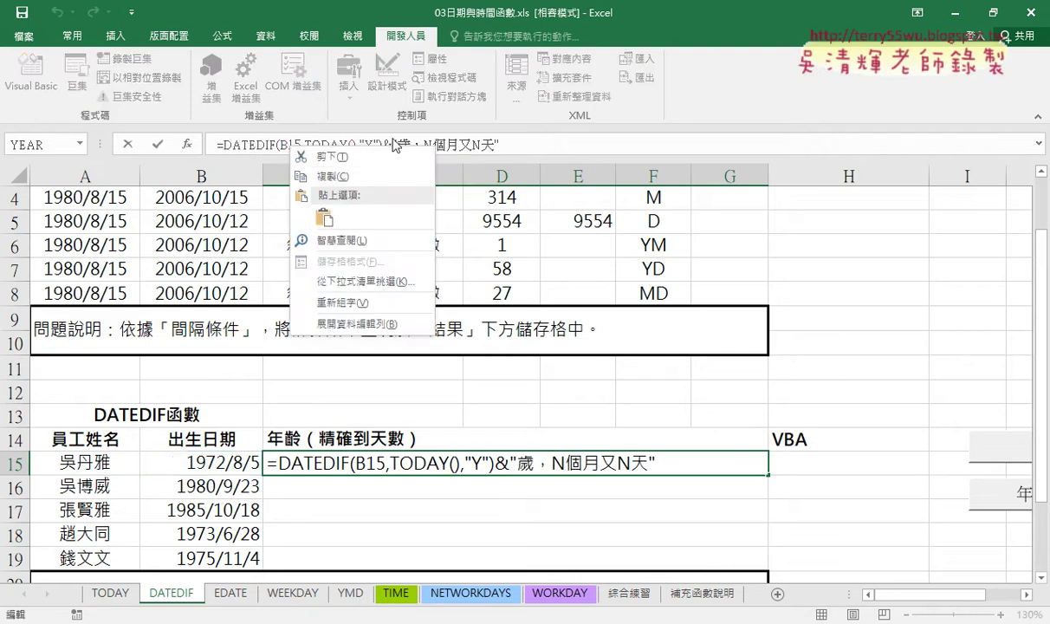
left_click(344, 174)
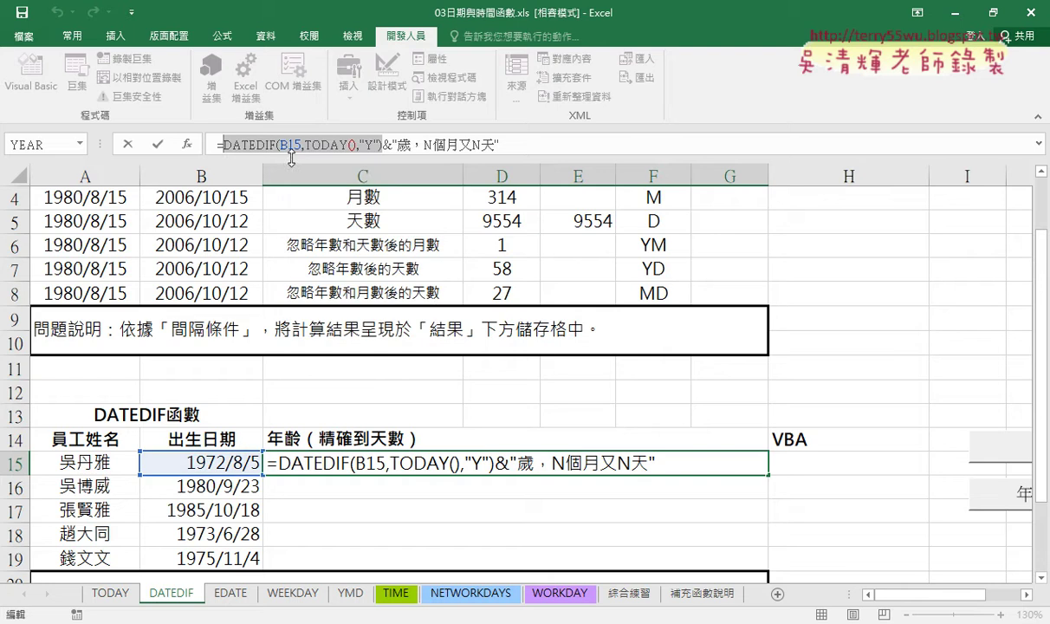
left_click(431, 145)
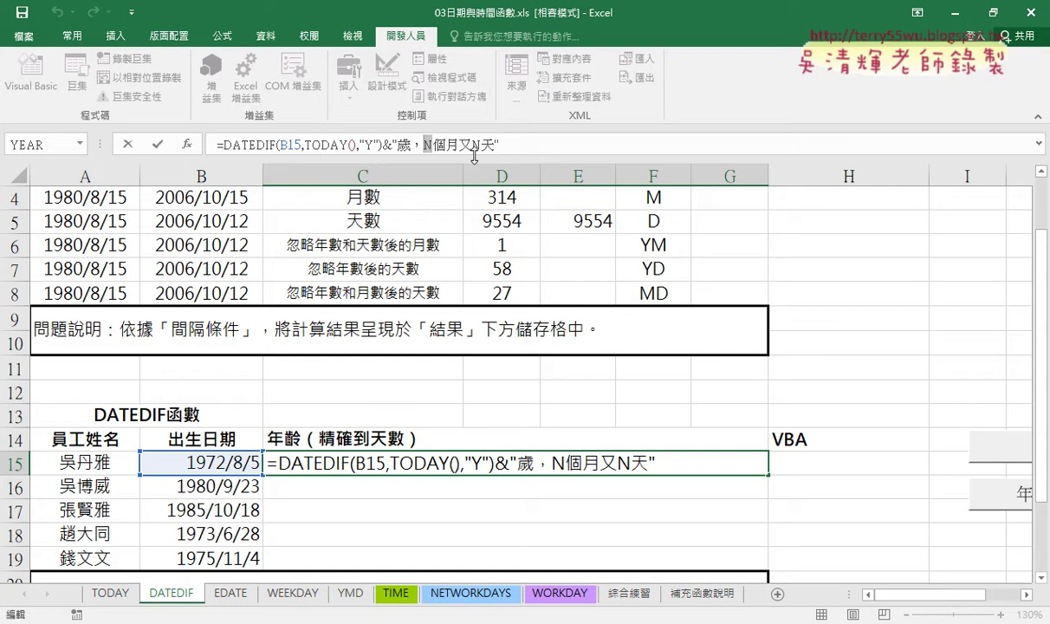
key("Delete")
type("\"歲，")
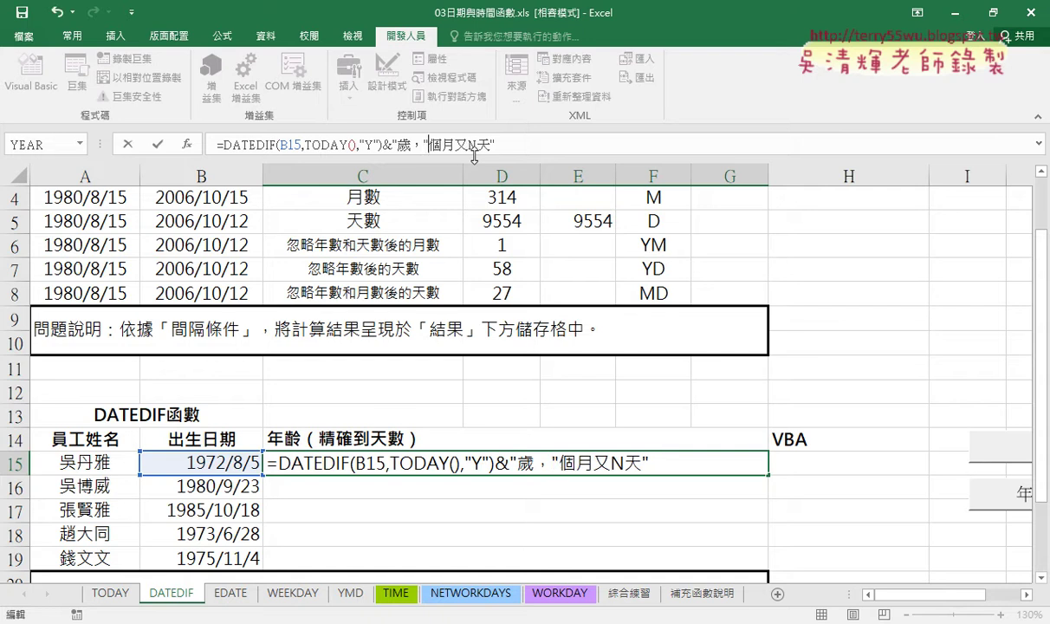
type("\"")
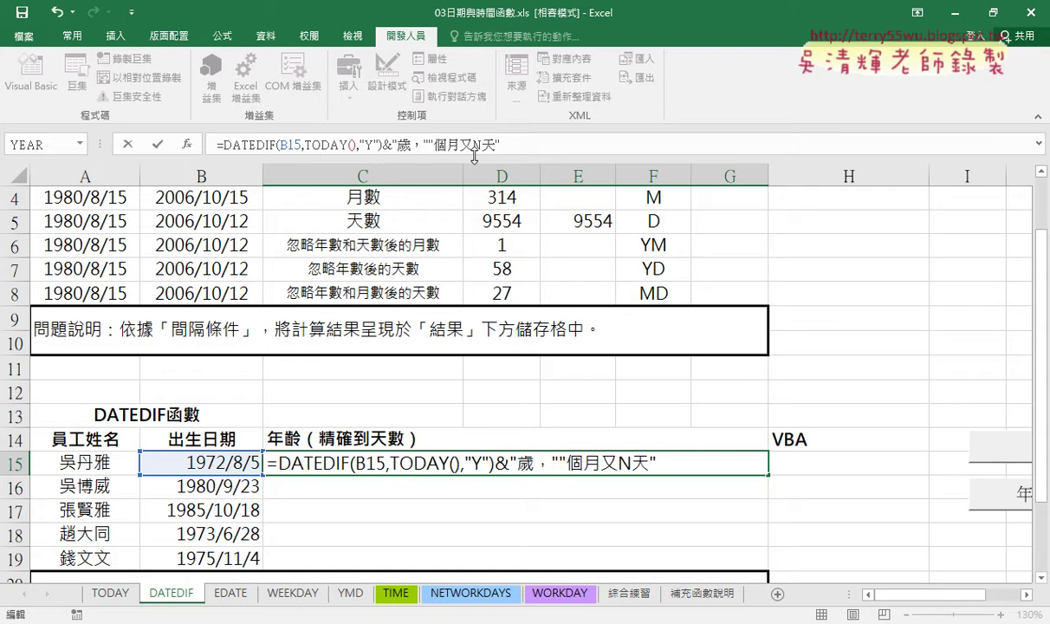
type("&&")
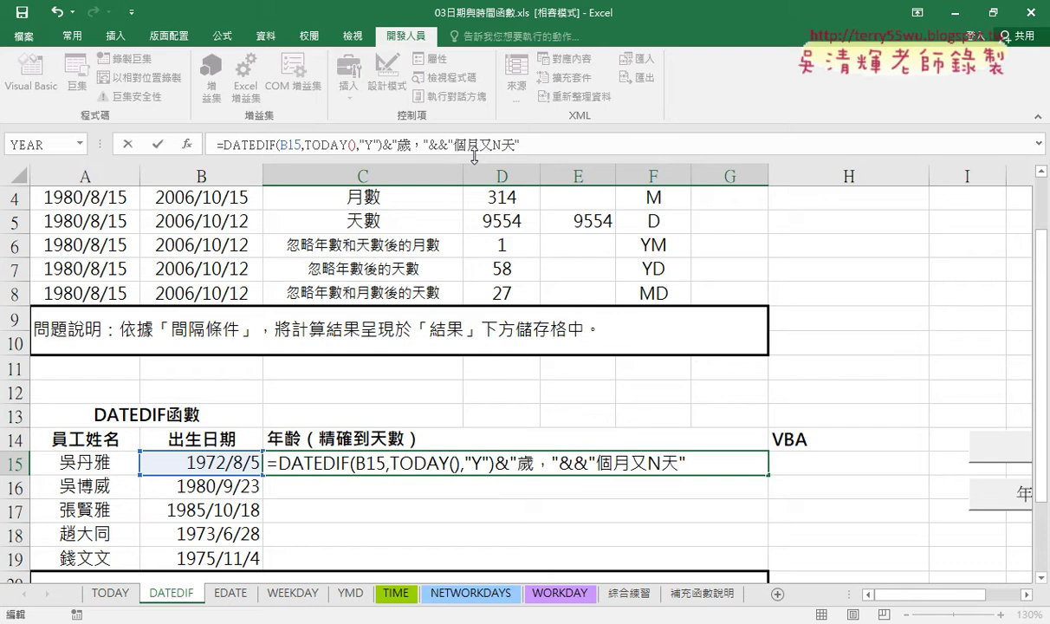
key("ctrl+v")
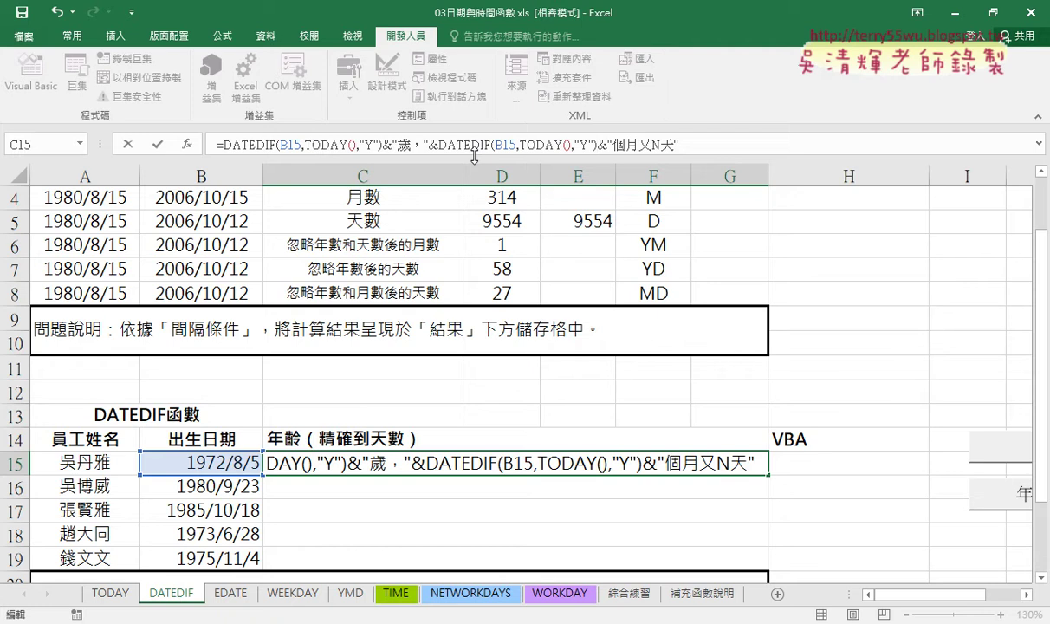
left_click(588, 145)
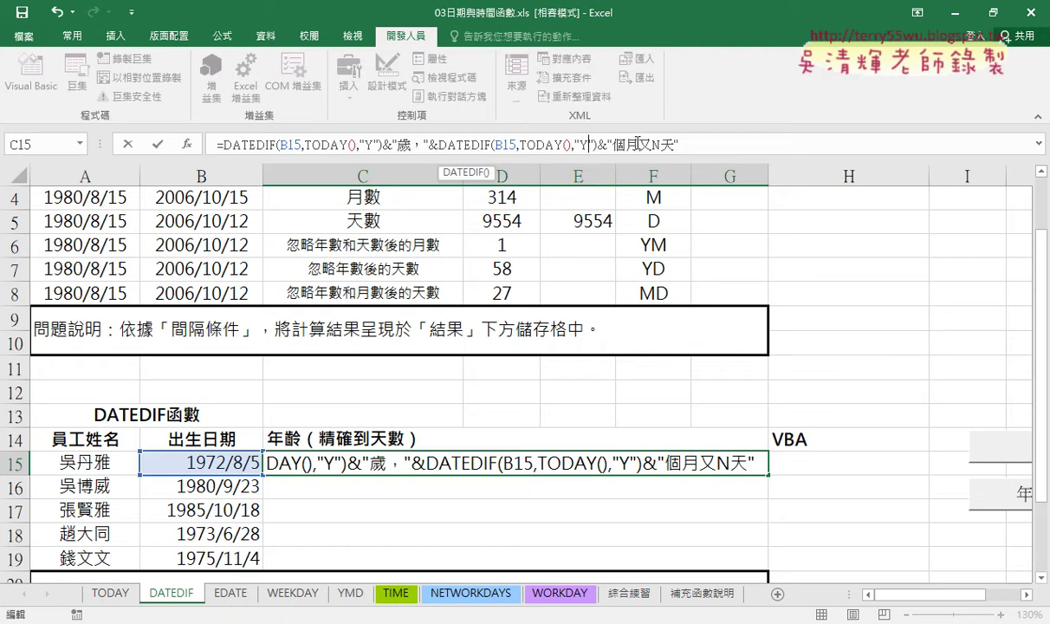
type("M")
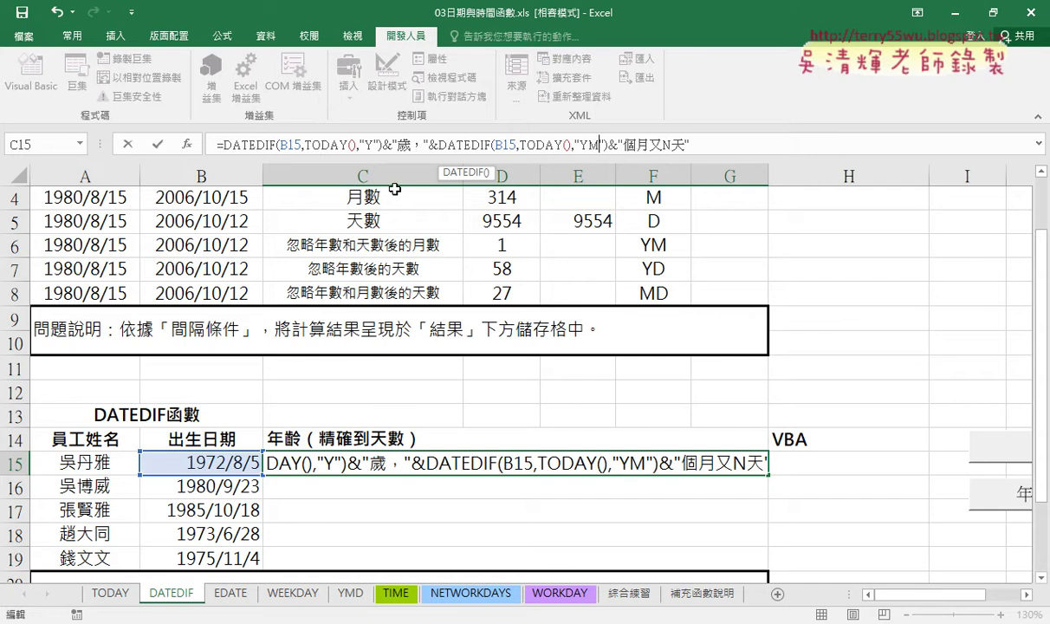
left_click(159, 145)
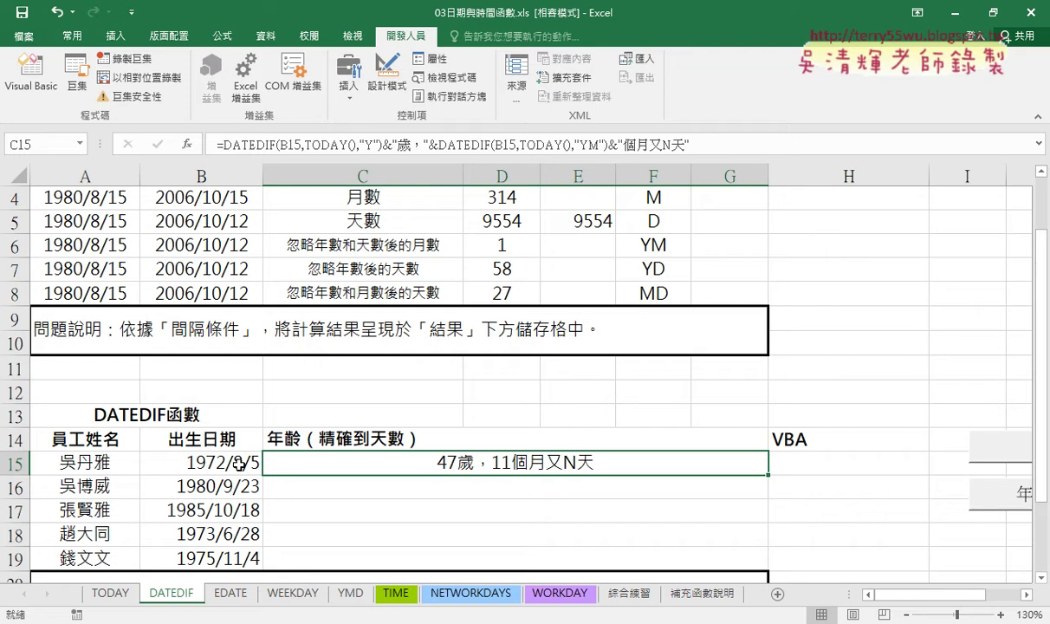
Step: Replace the days N with &DATEDIF(B15,TODAY(),"MD")&, so C15 shows 47歲，11個月又24天
left_click(662, 144)
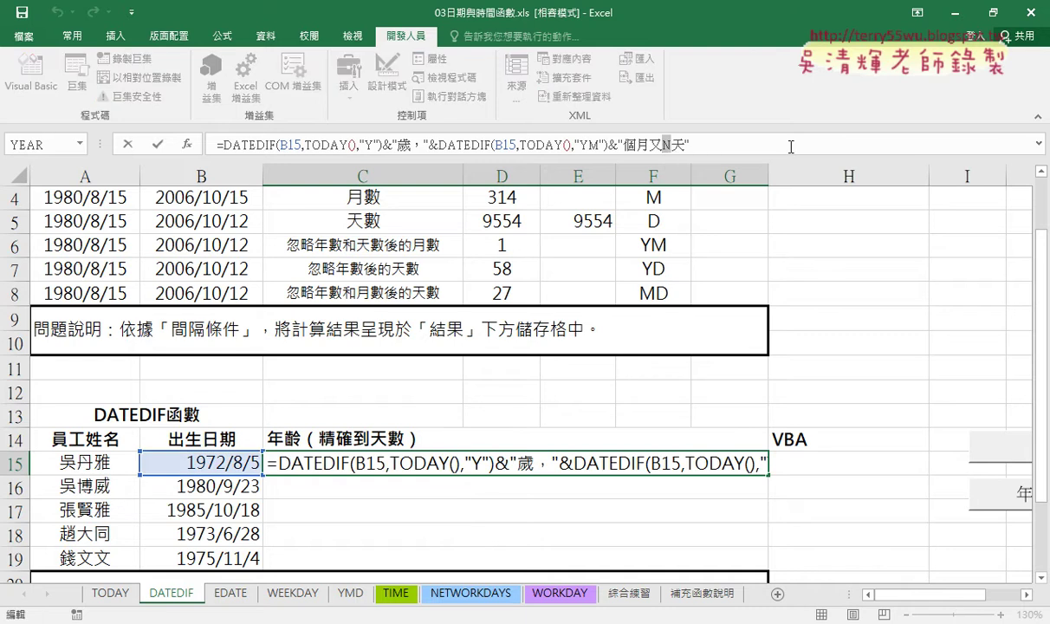
key("Delete")
type("\"")
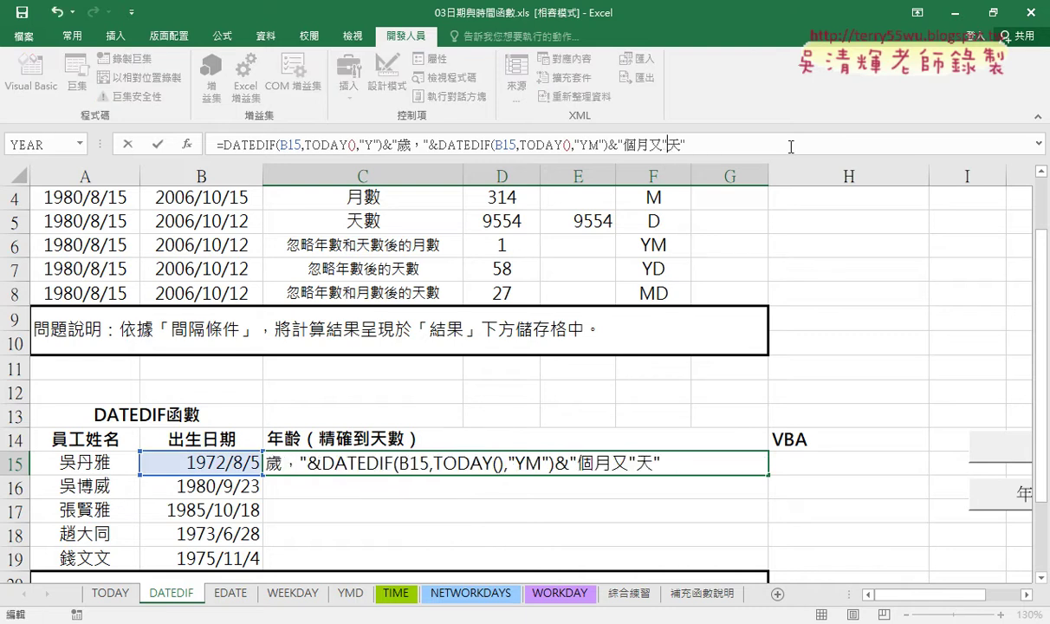
type("\"")
key("Left")
type("&&")
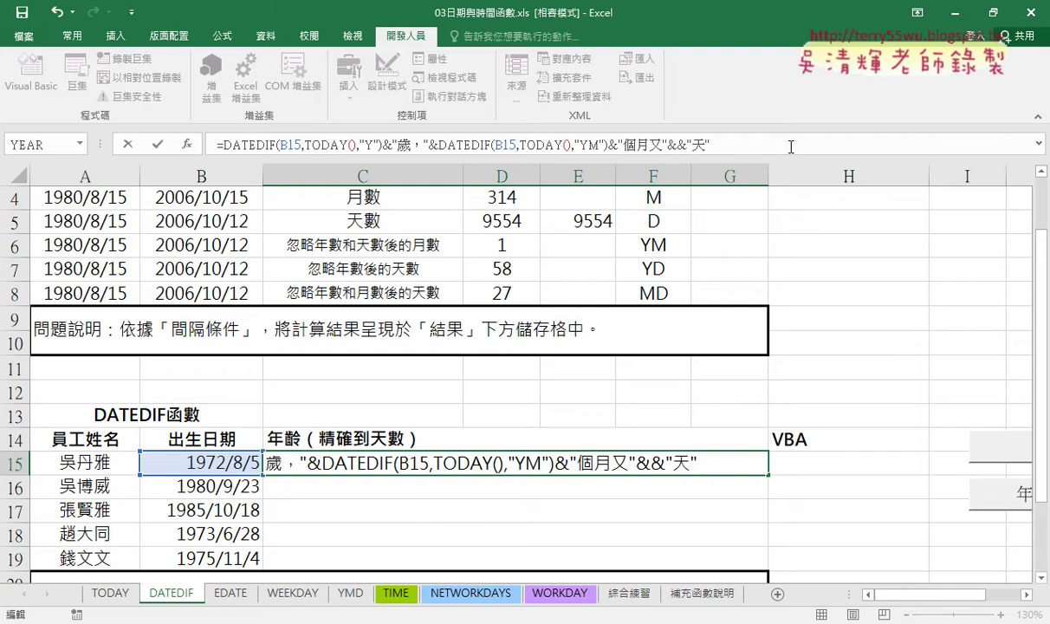
key("ctrl+v")
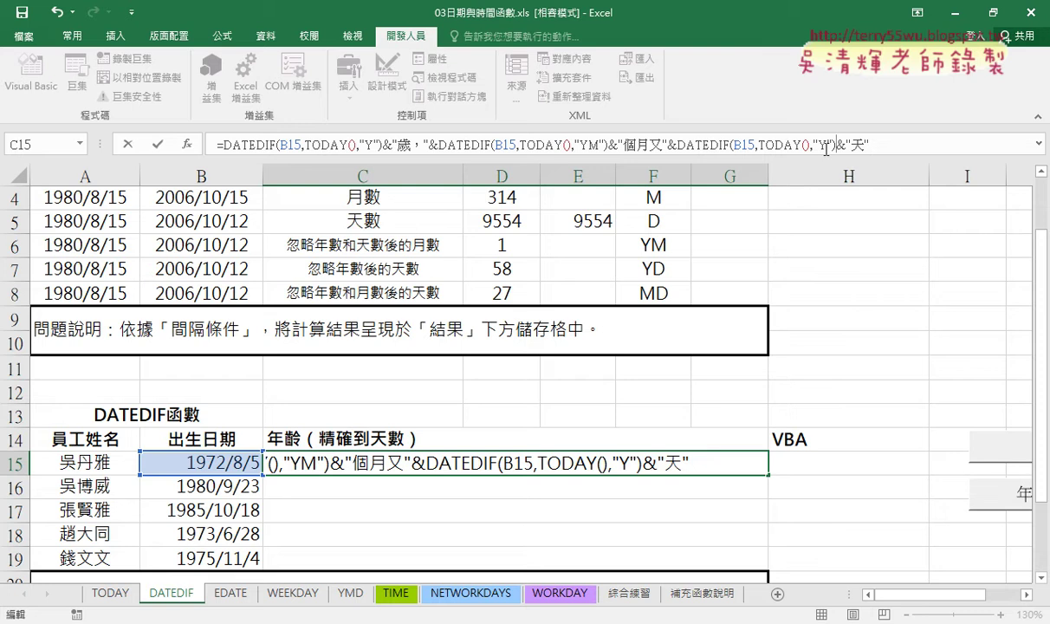
double_click(821, 143)
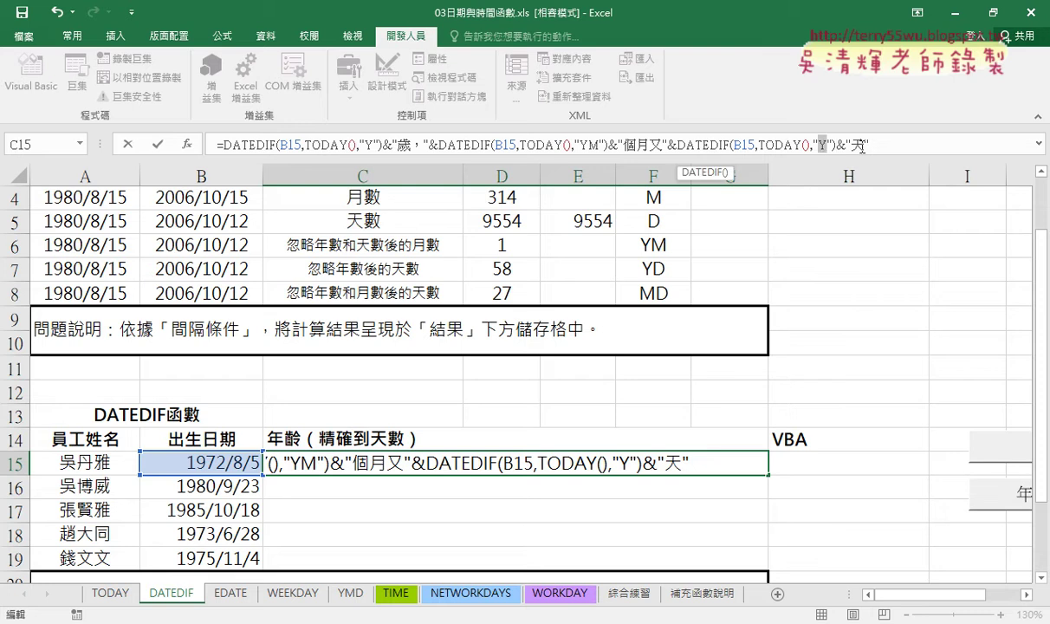
type("MD")
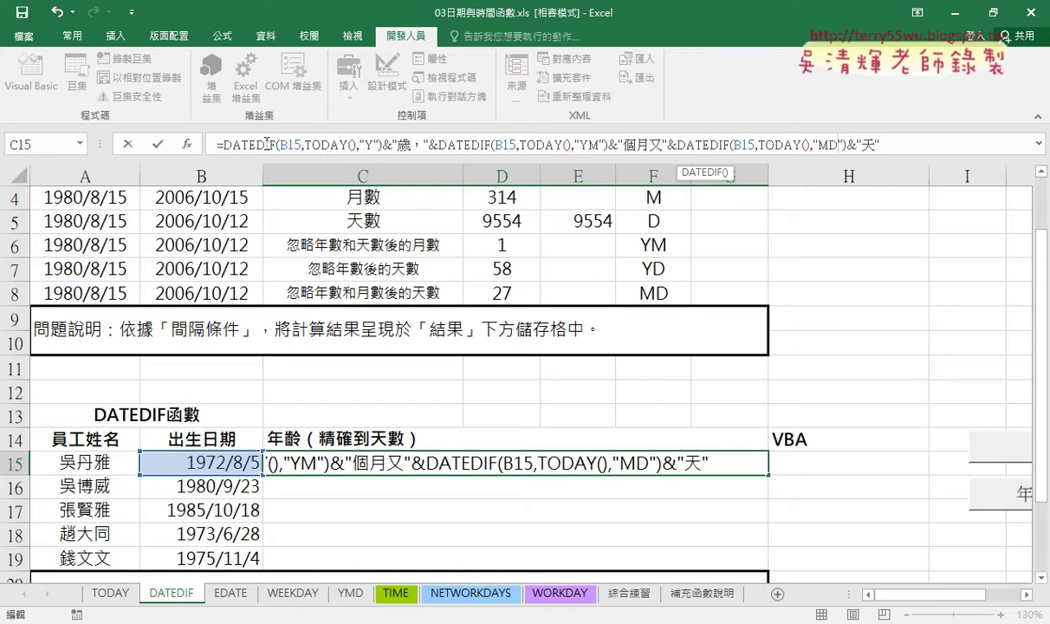
left_click(156, 145)
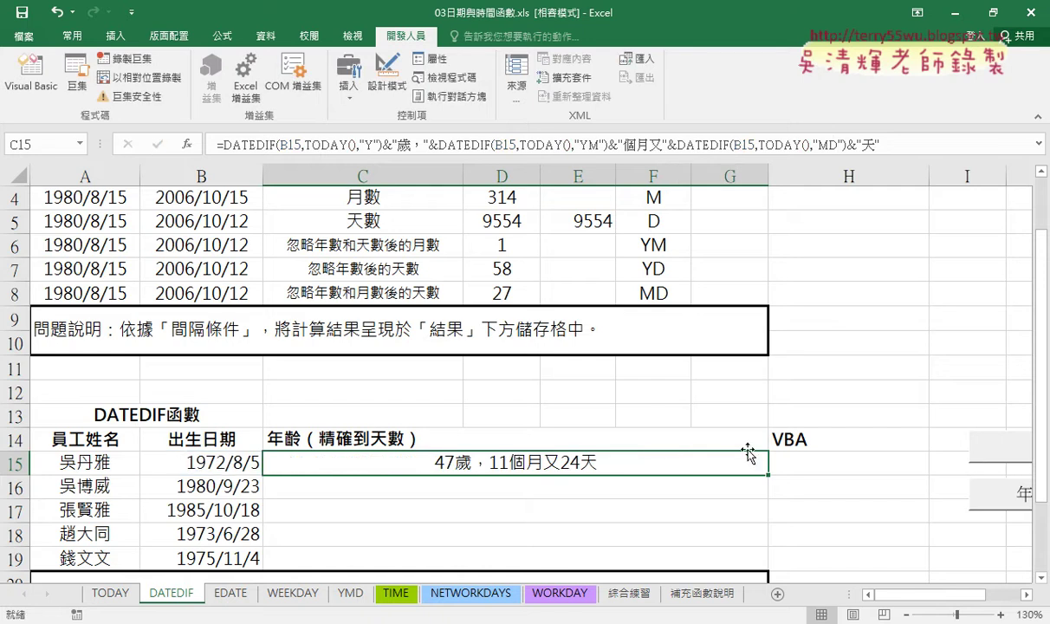
Step: Fill C15's age formula down to C19 and highlight its years DATEDIF part
left_click_drag(768, 475, 758, 555)
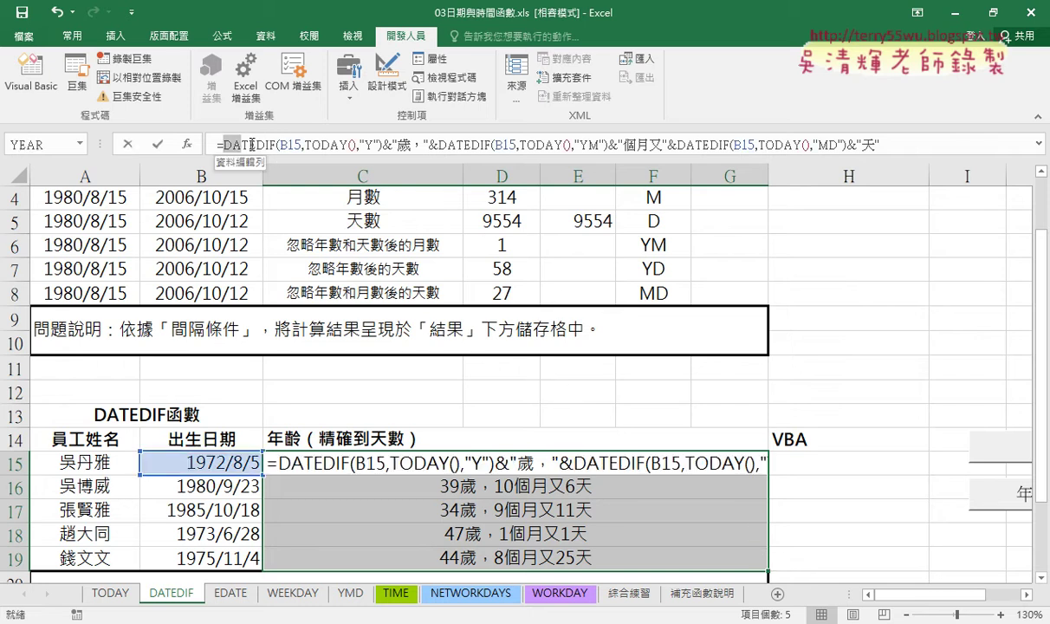
left_click_drag(223, 145, 302, 144)
left_click_drag(385, 149, 203, 169)
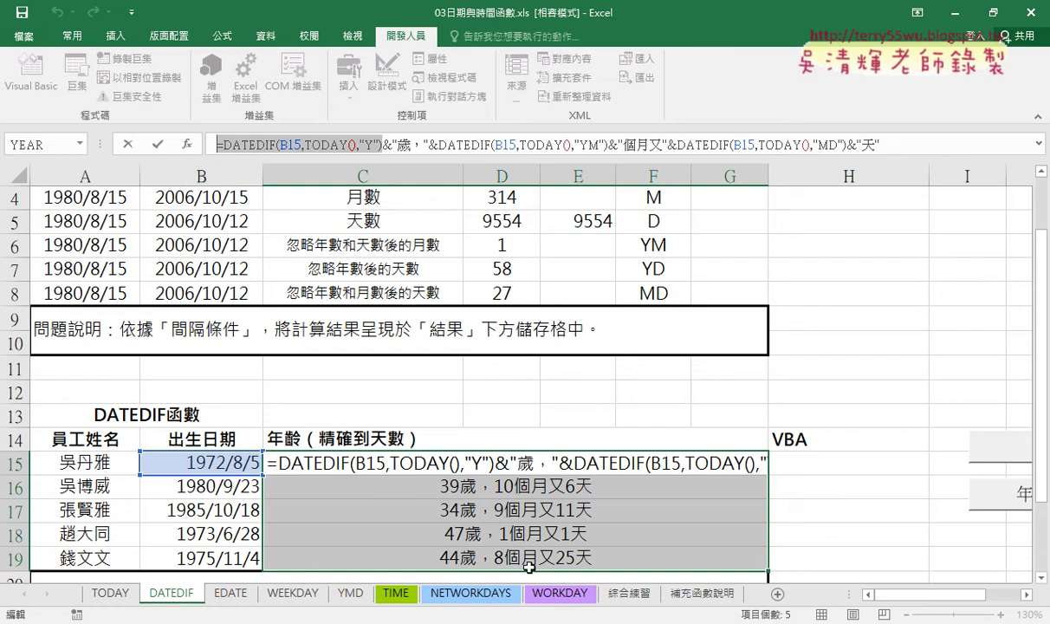
Step: Scroll to the task note and the macro buttons beside column H, leaving the formula unchanged
left_click(1043, 578)
left_click(1043, 577)
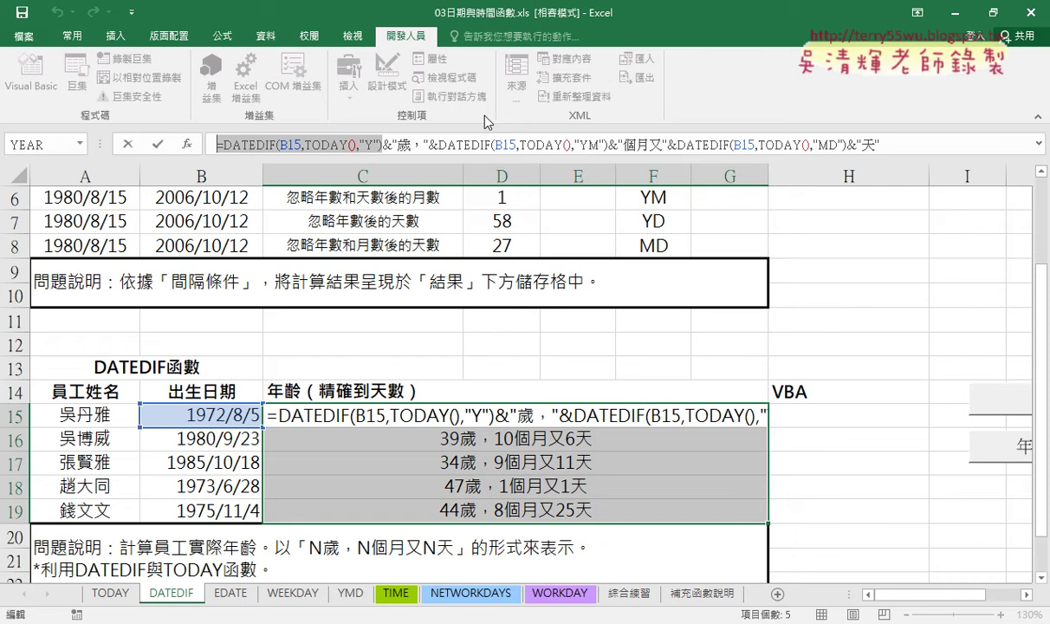
left_click(128, 144)
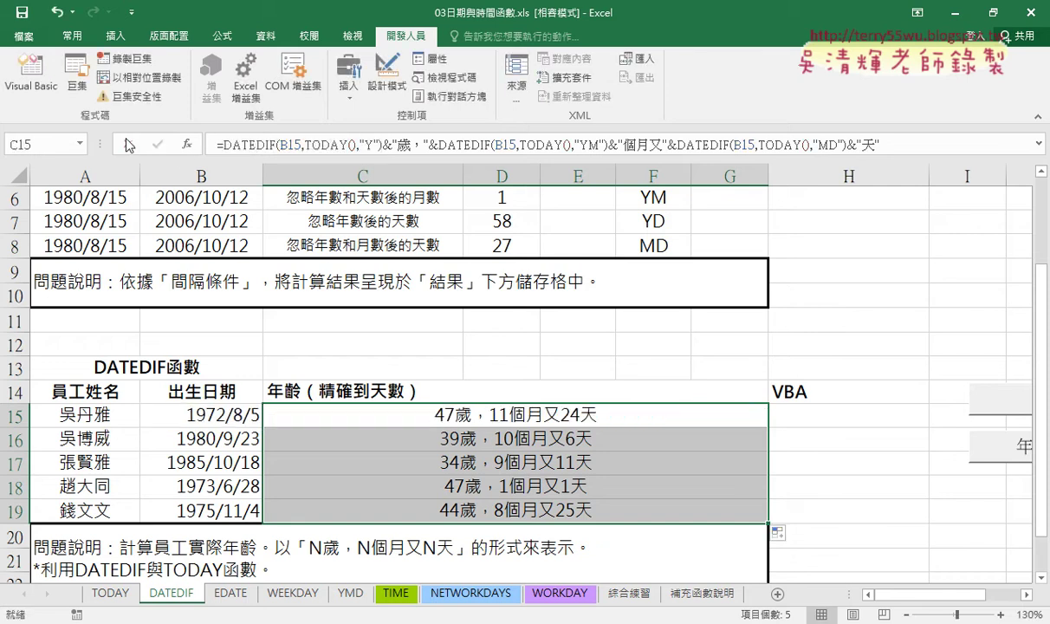
left_click(805, 486)
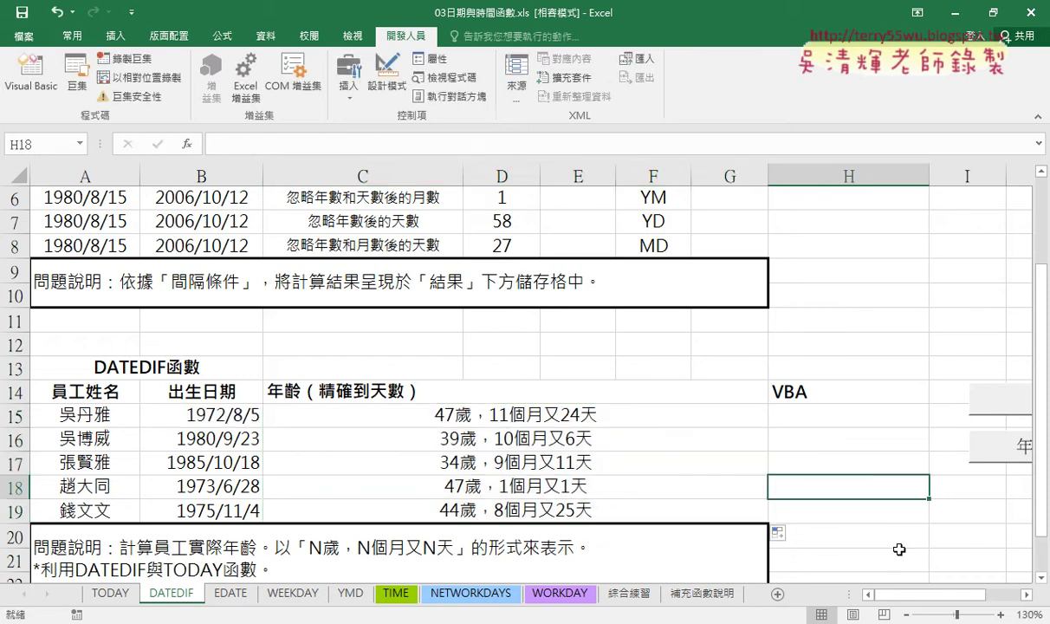
left_click(1026, 594)
left_click(1026, 594)
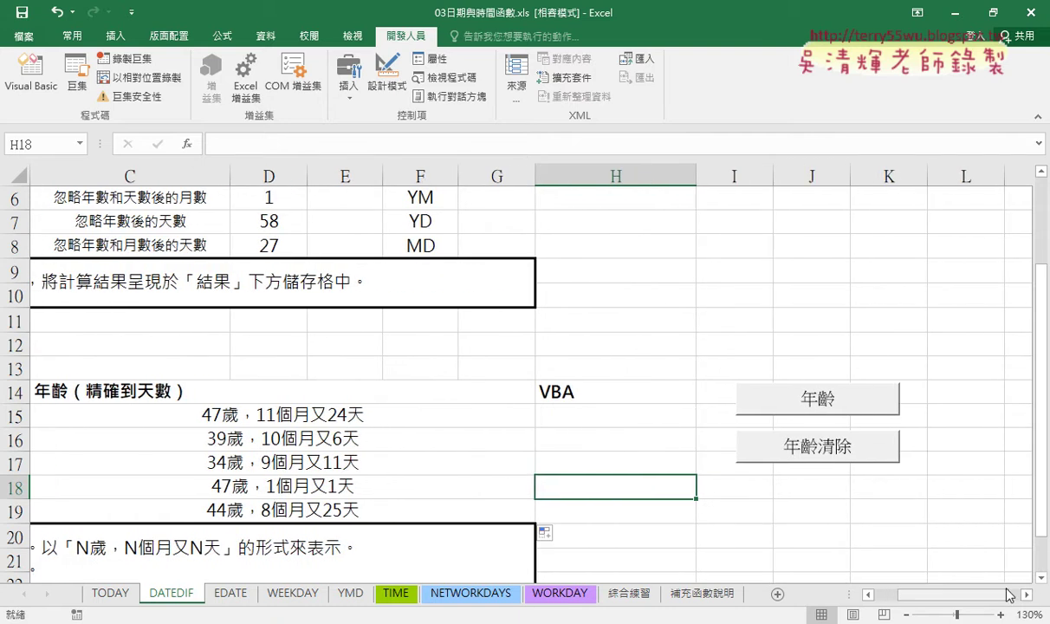
Step: Run the 年齡 macro to fill H15:H19, clear and refill it, and check H15's value
left_click(417, 420)
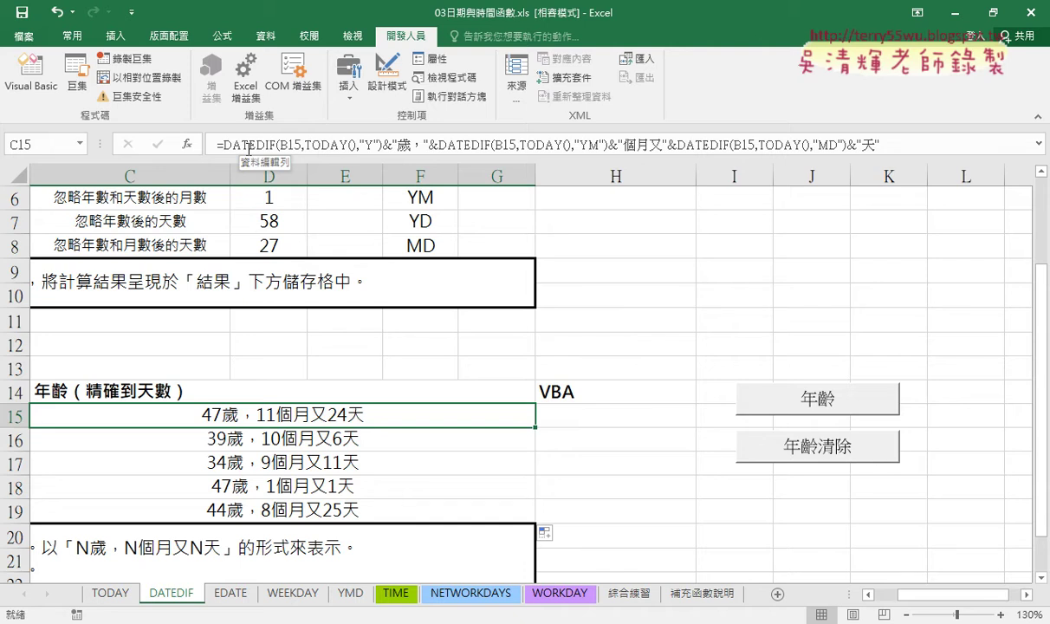
left_click(801, 406)
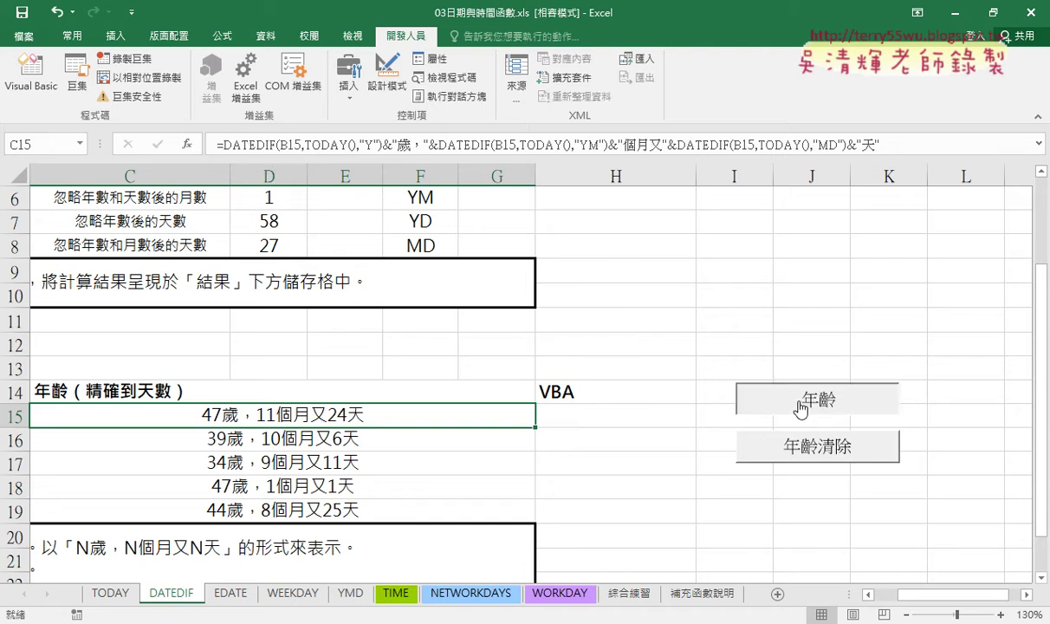
left_click(784, 445)
left_click(752, 402)
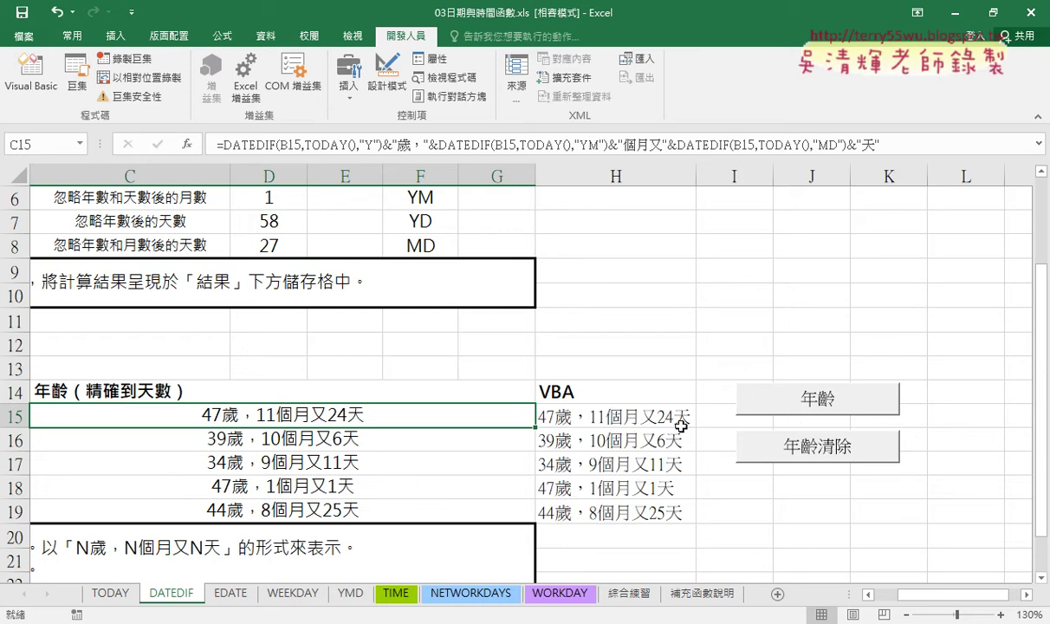
left_click(682, 428)
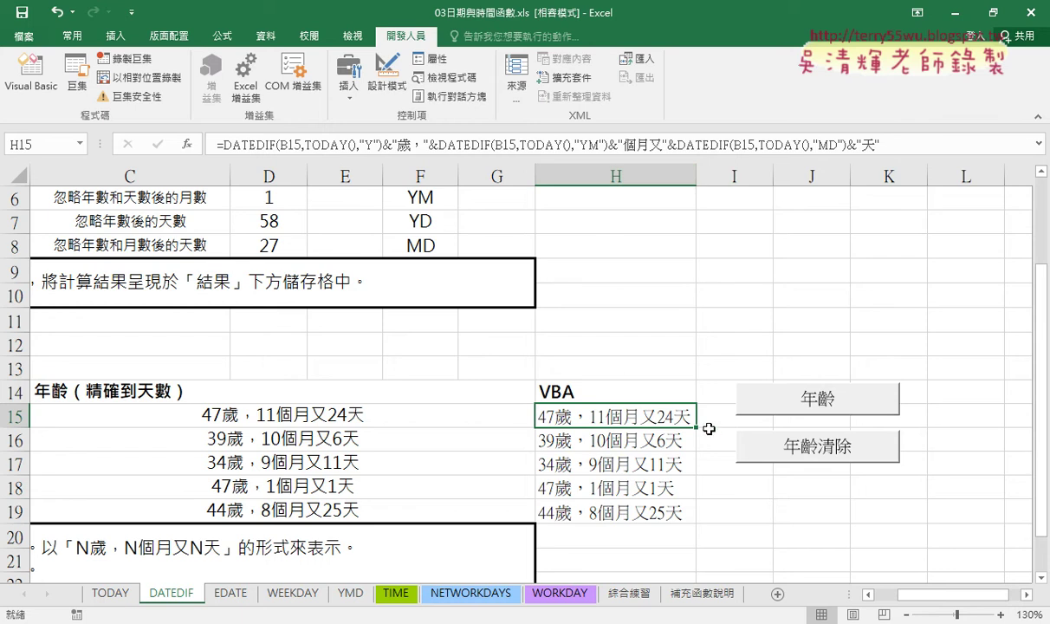
Step: Compare column H with the DATEDIF formulas in C15 and C16 without editing them
left_click(426, 415)
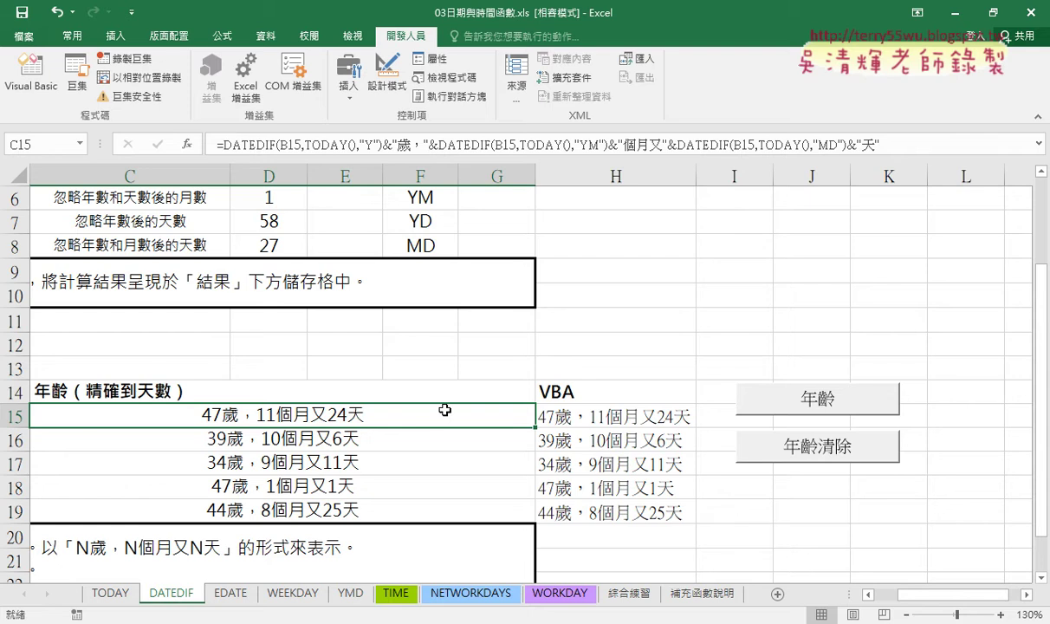
left_click(364, 144)
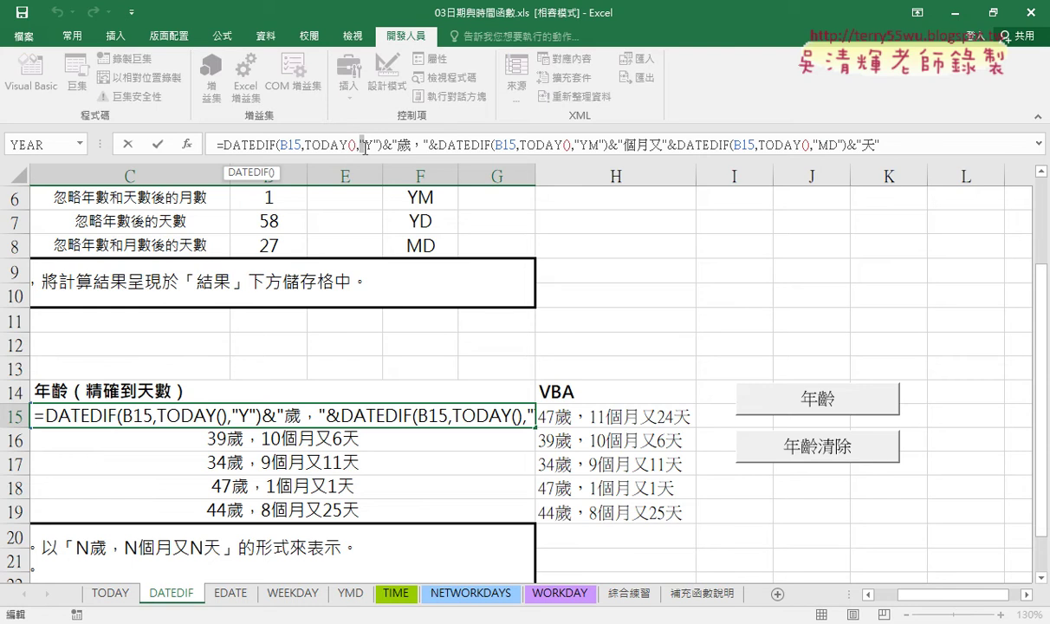
left_click(127, 146)
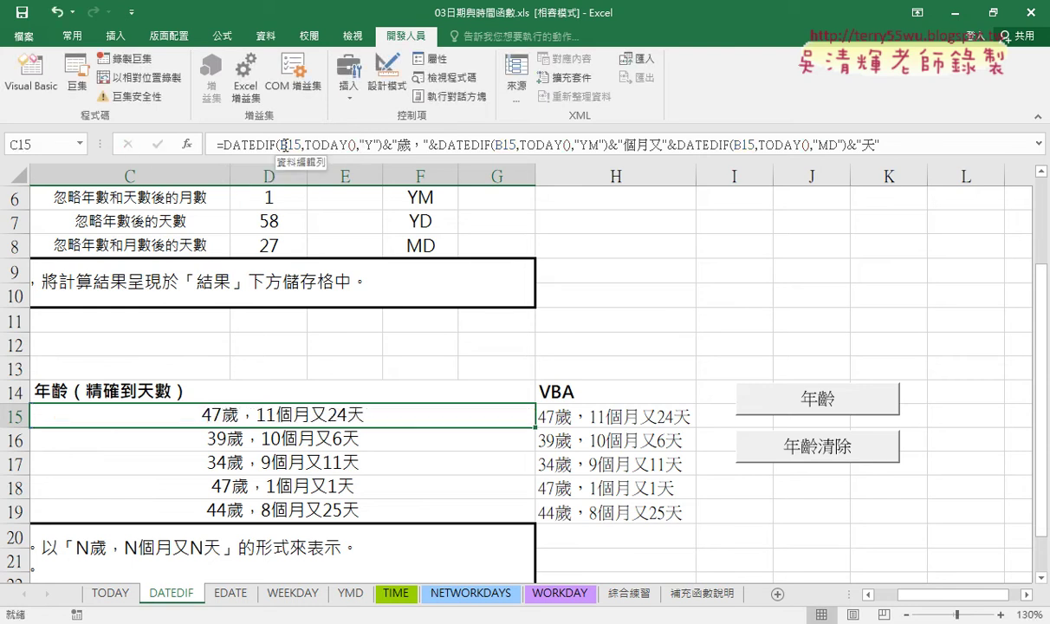
left_click(336, 437)
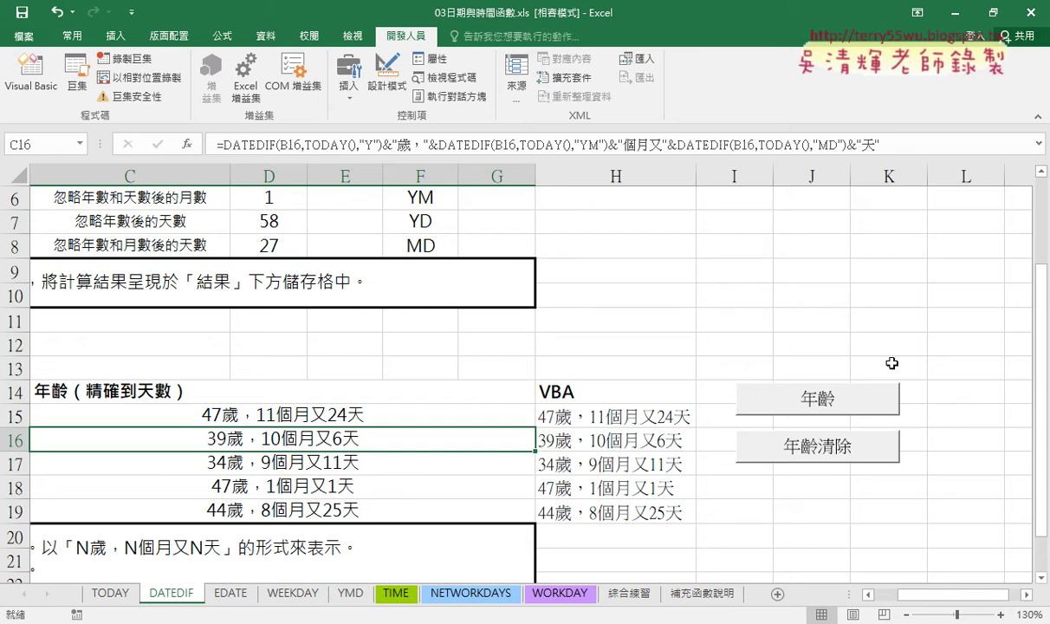
Step: Clear column H with 年齡清除 and open the 年齡 button's assigned macro in the VBA editor
left_click(782, 433)
right_click(819, 401)
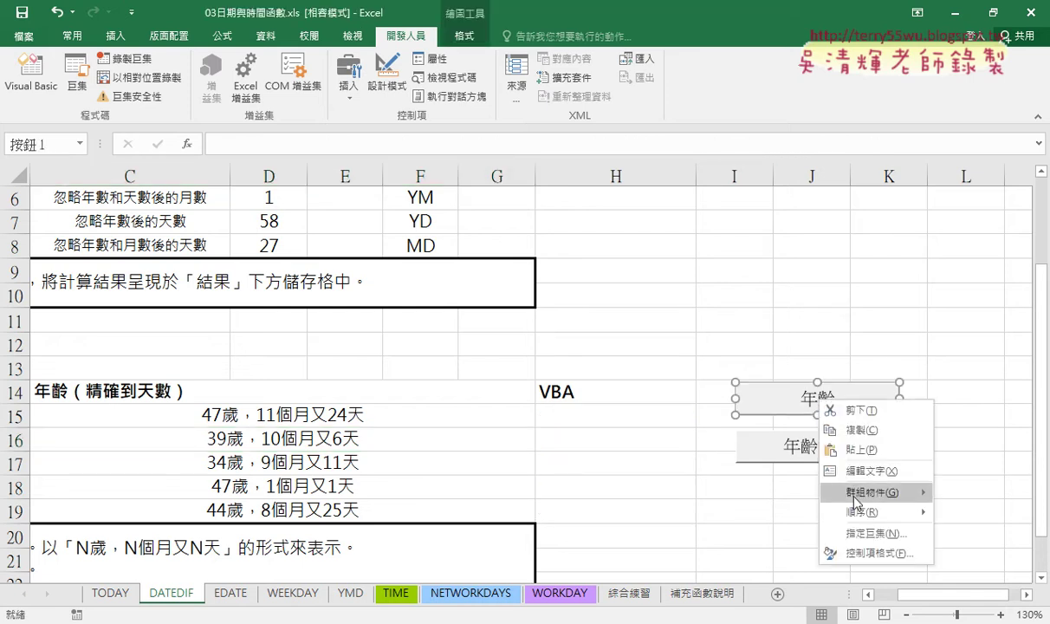
left_click(858, 532)
left_click(981, 333)
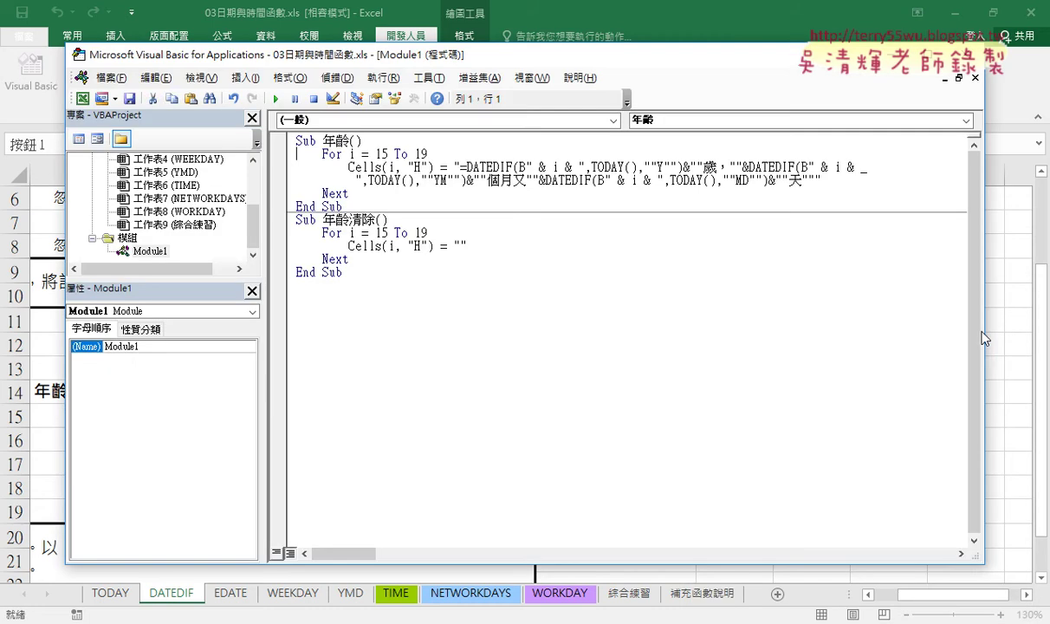
Step: Highlight the DATEDIF formula string and the empty clearing value in the Module1 code
left_click(463, 166)
left_click_drag(462, 166, 816, 181)
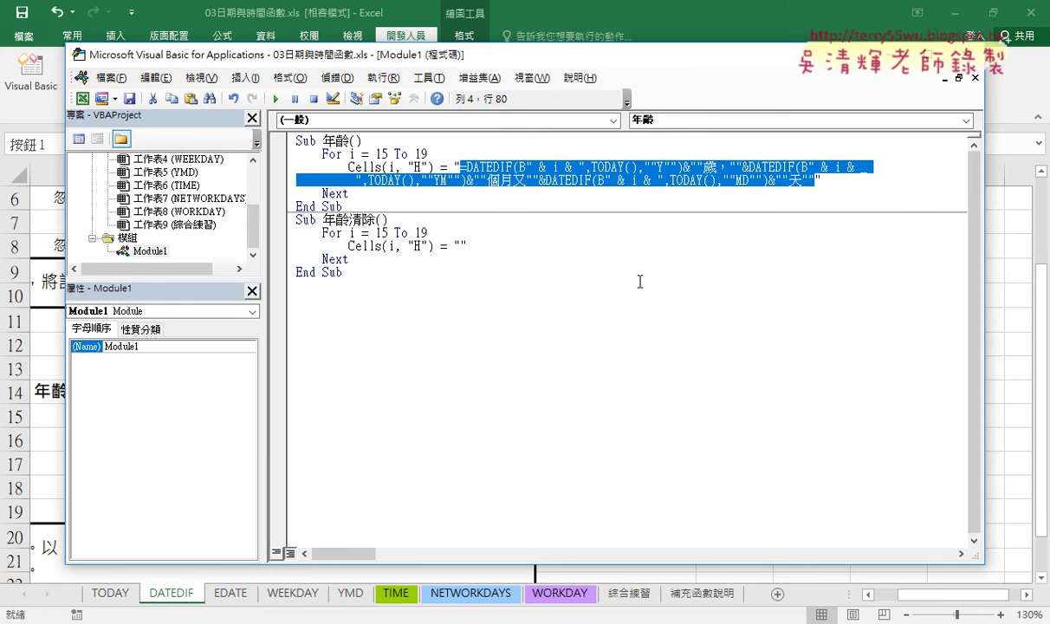
left_click_drag(468, 245, 447, 245)
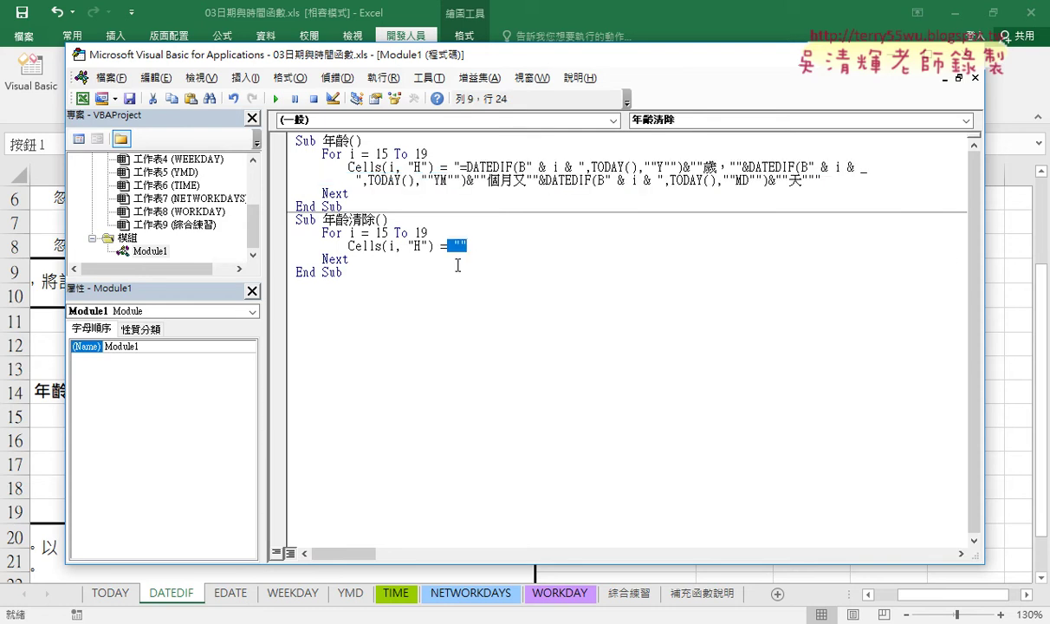